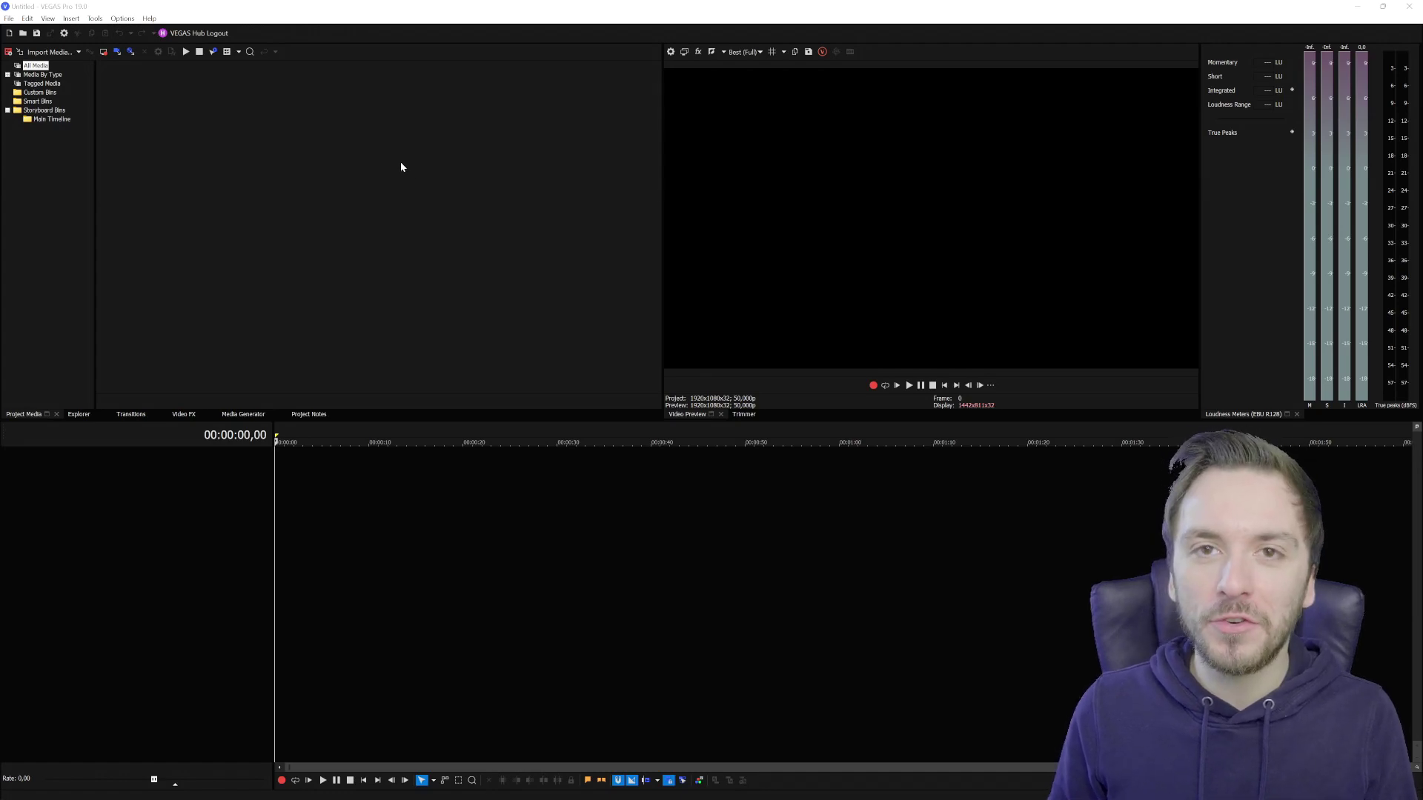
- Drop the Default Text preset on a new track, then zoom in and mark a region over it
left_click(243, 415)
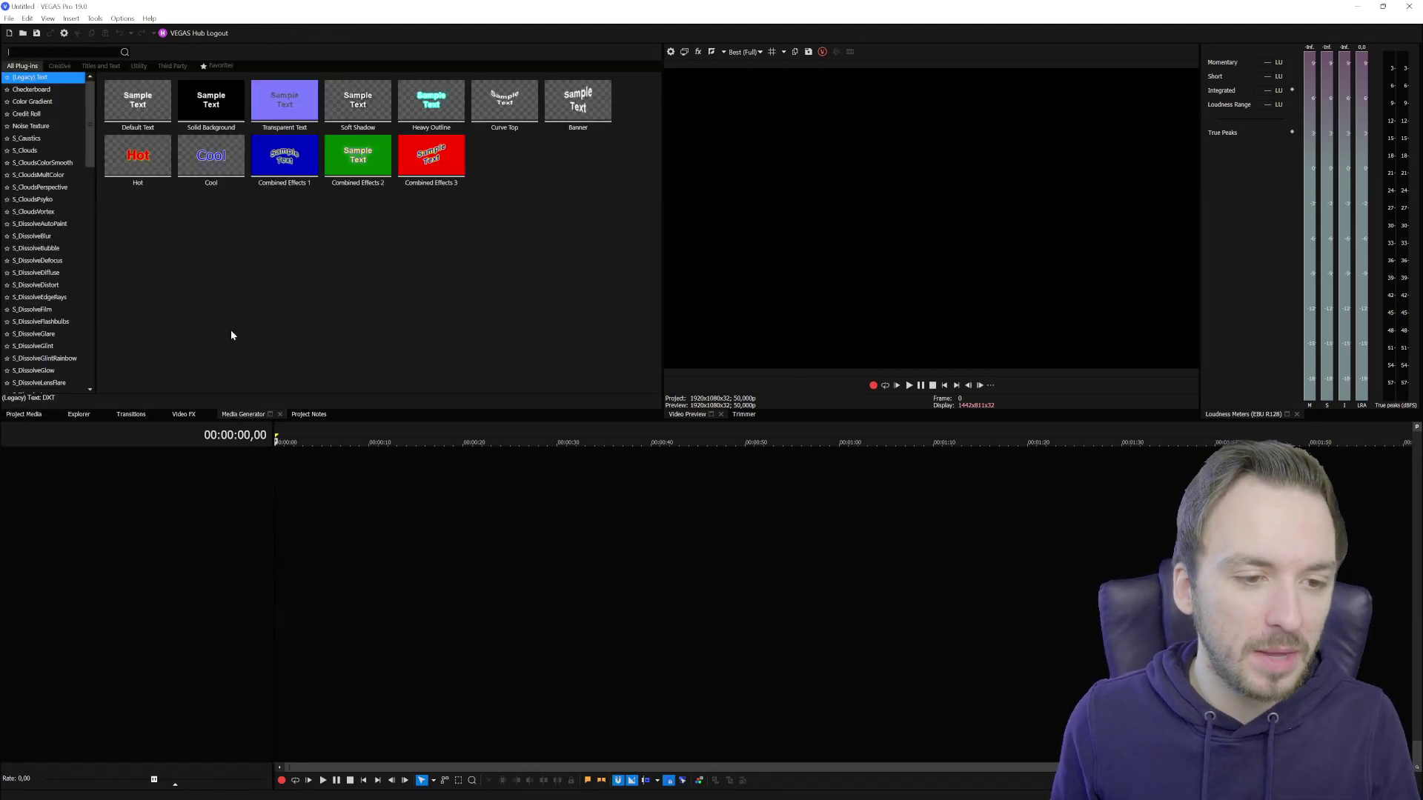
left_click(7, 19)
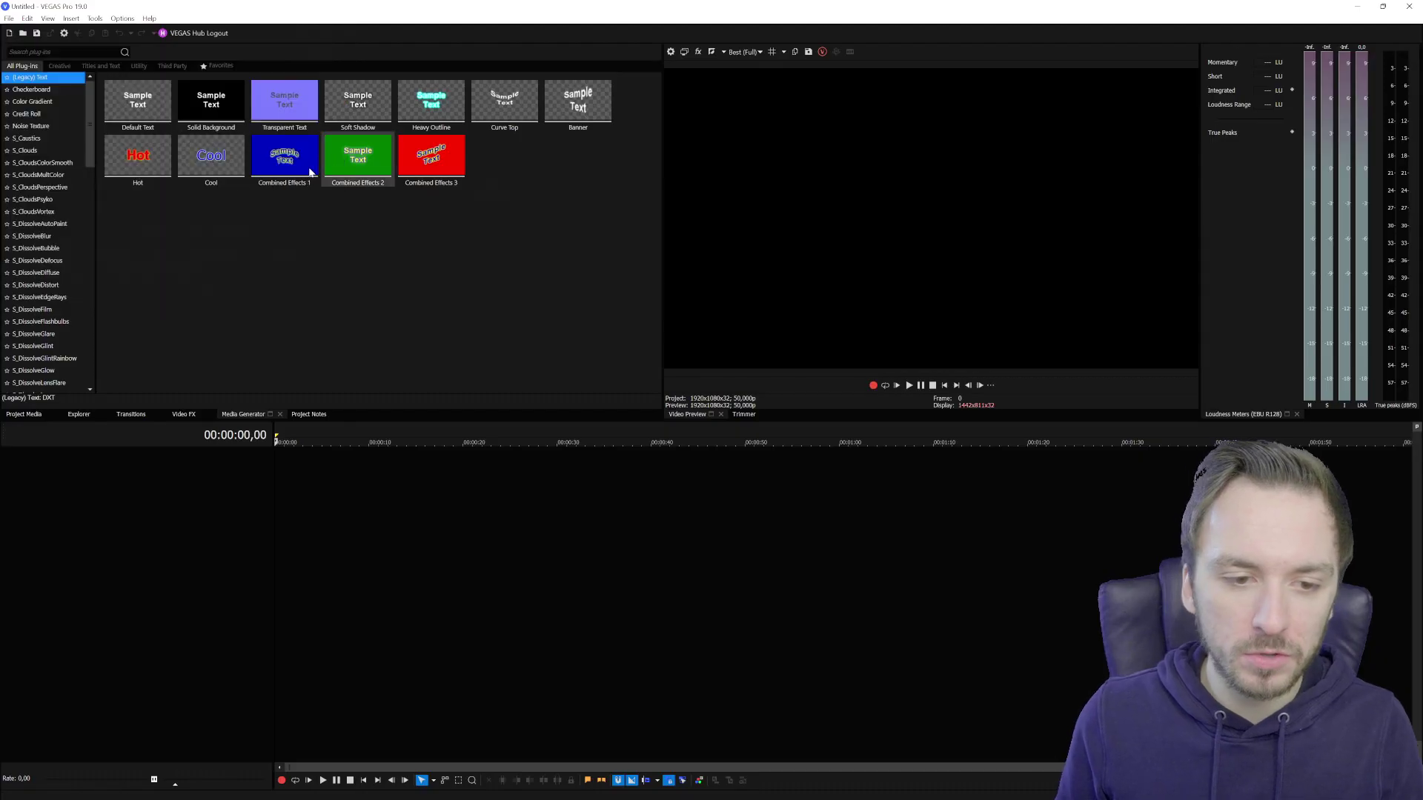
left_click_drag(255, 478, 256, 480)
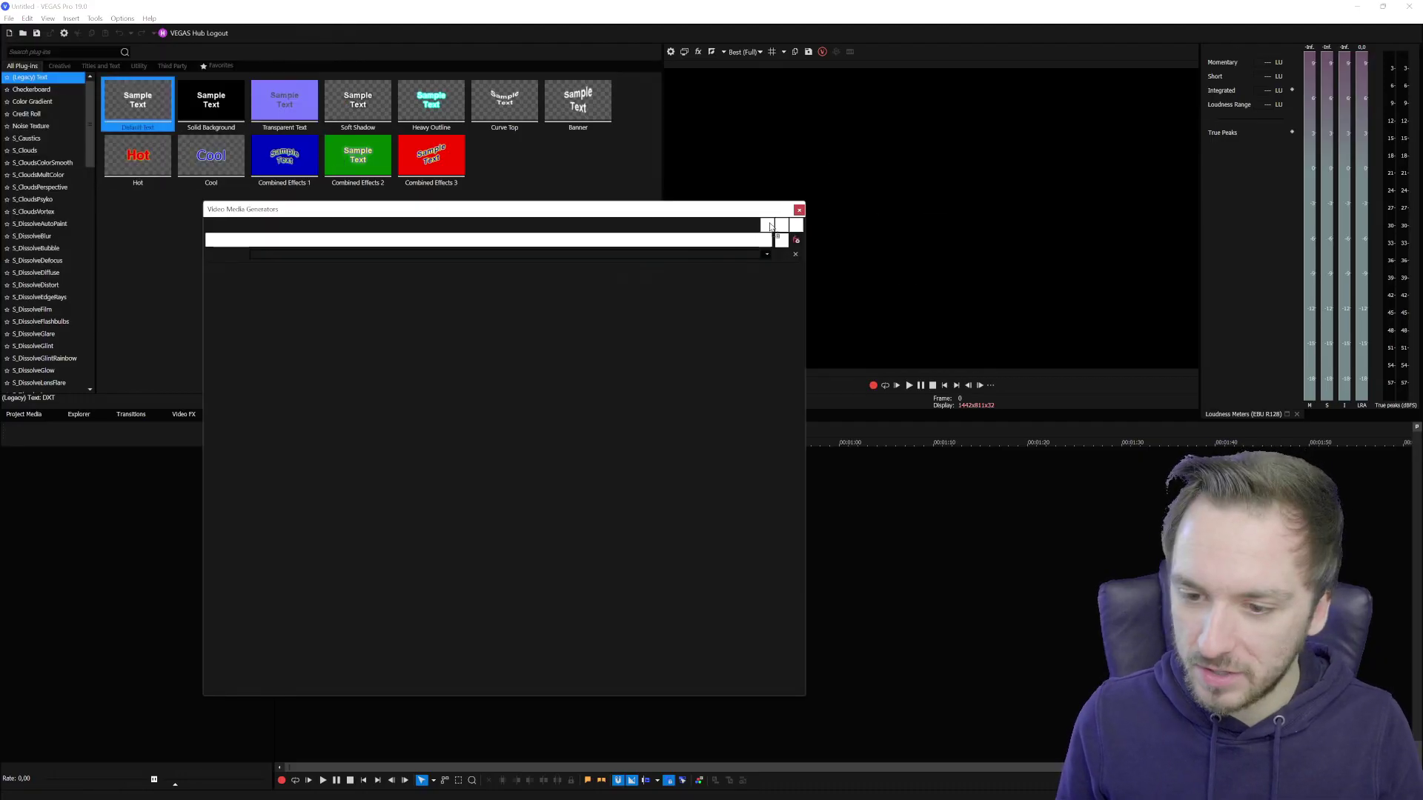
left_click(795, 209)
left_click_drag(489, 432, 464, 437)
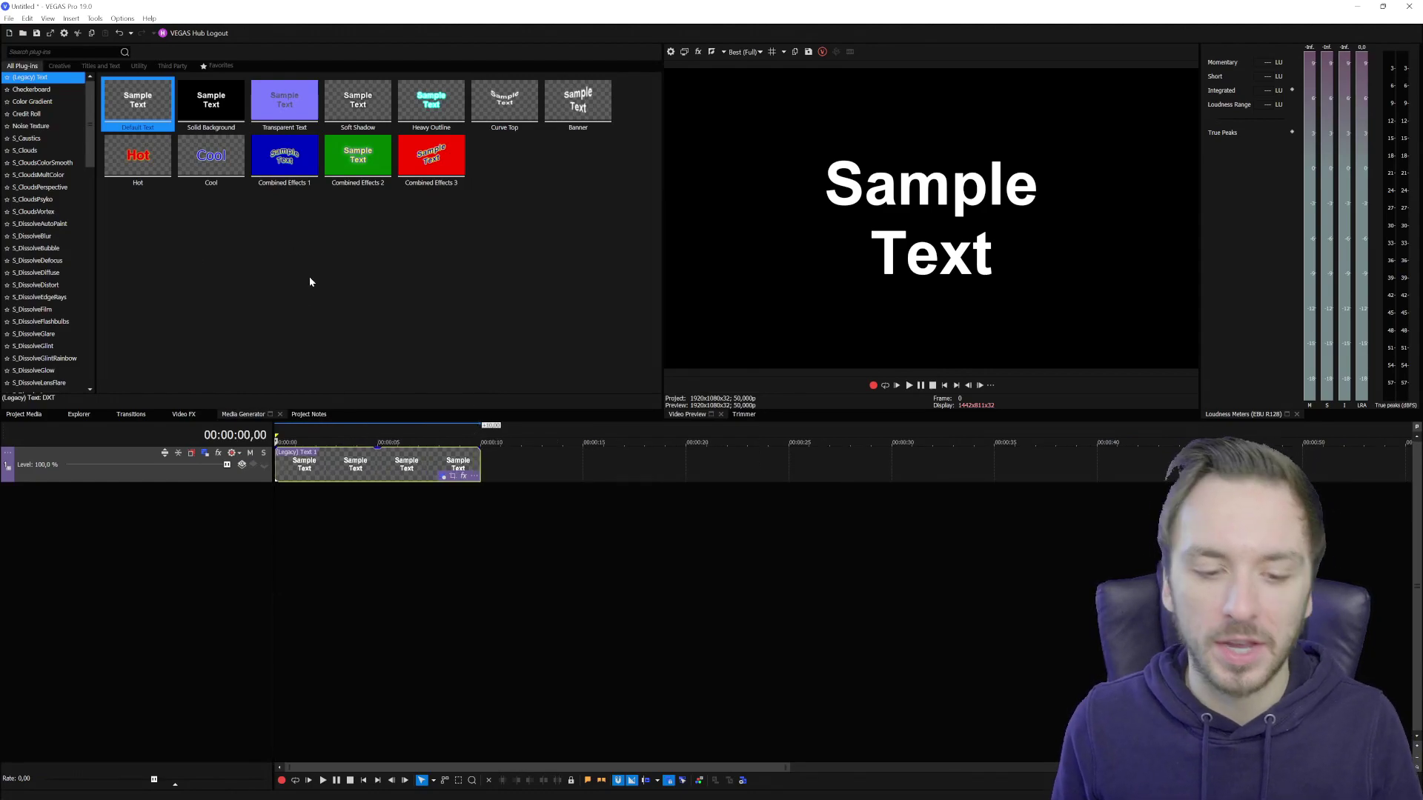
left_click_drag(277, 434, 469, 433)
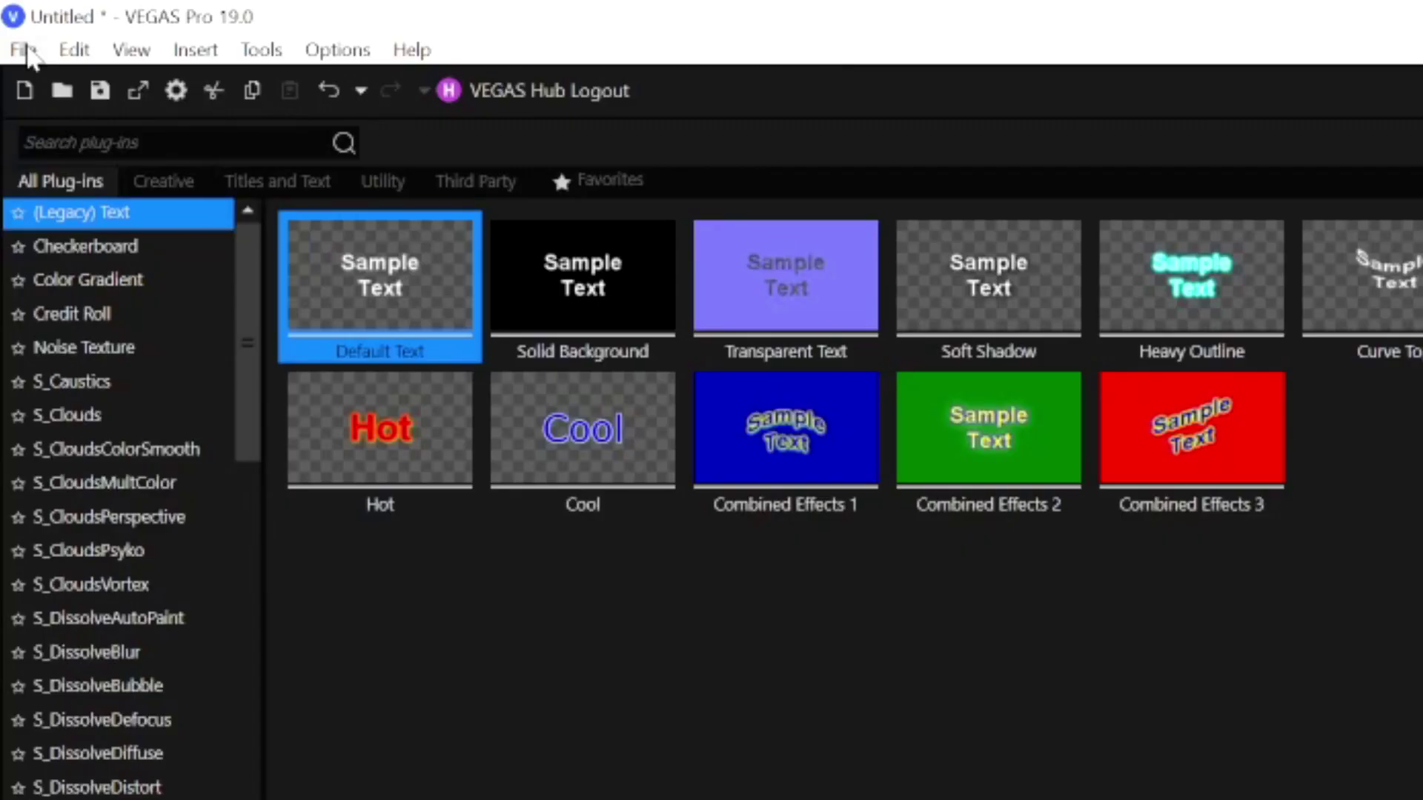
- Open Render As from the File menu and select the MAGIX AVC/AAC MP4 format
left_click(25, 50)
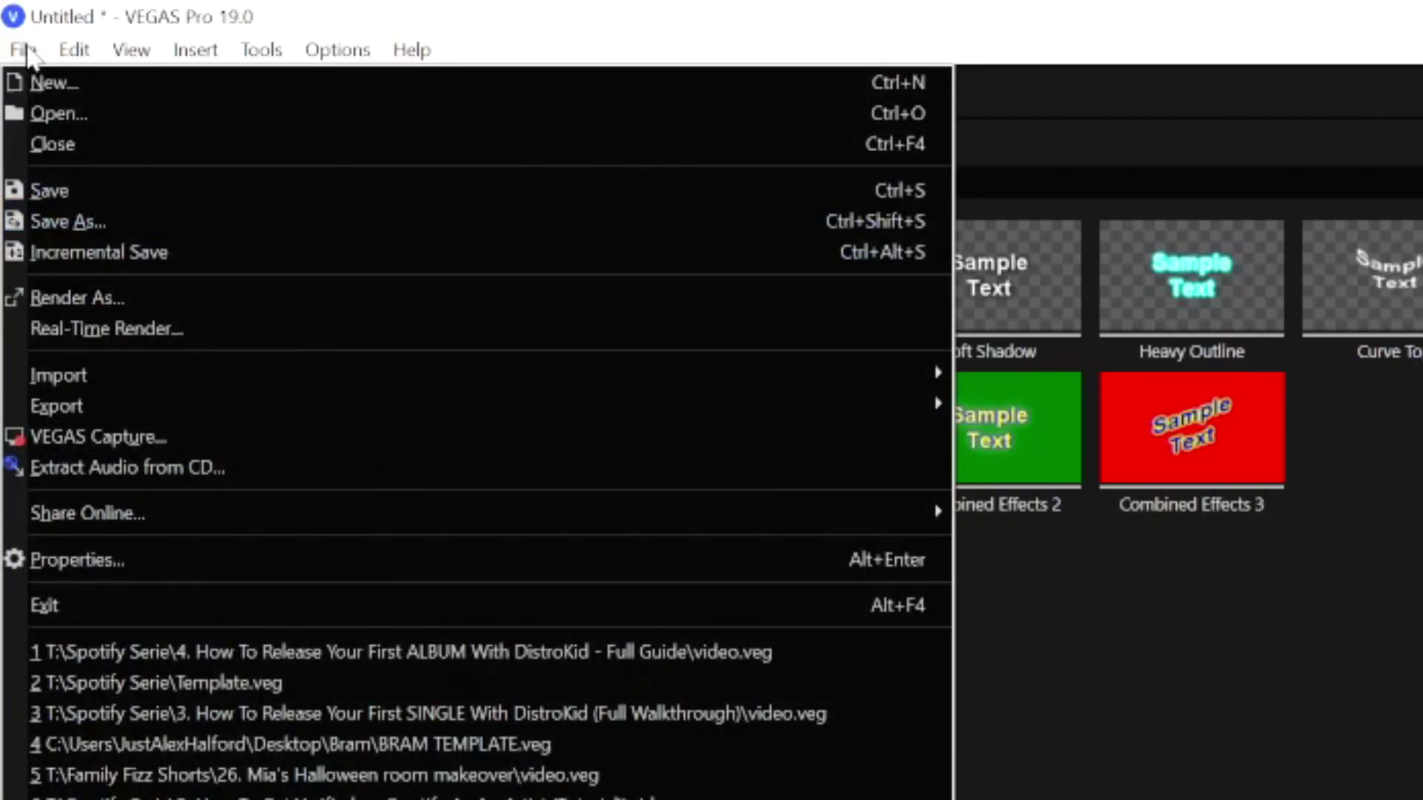
left_click(321, 298)
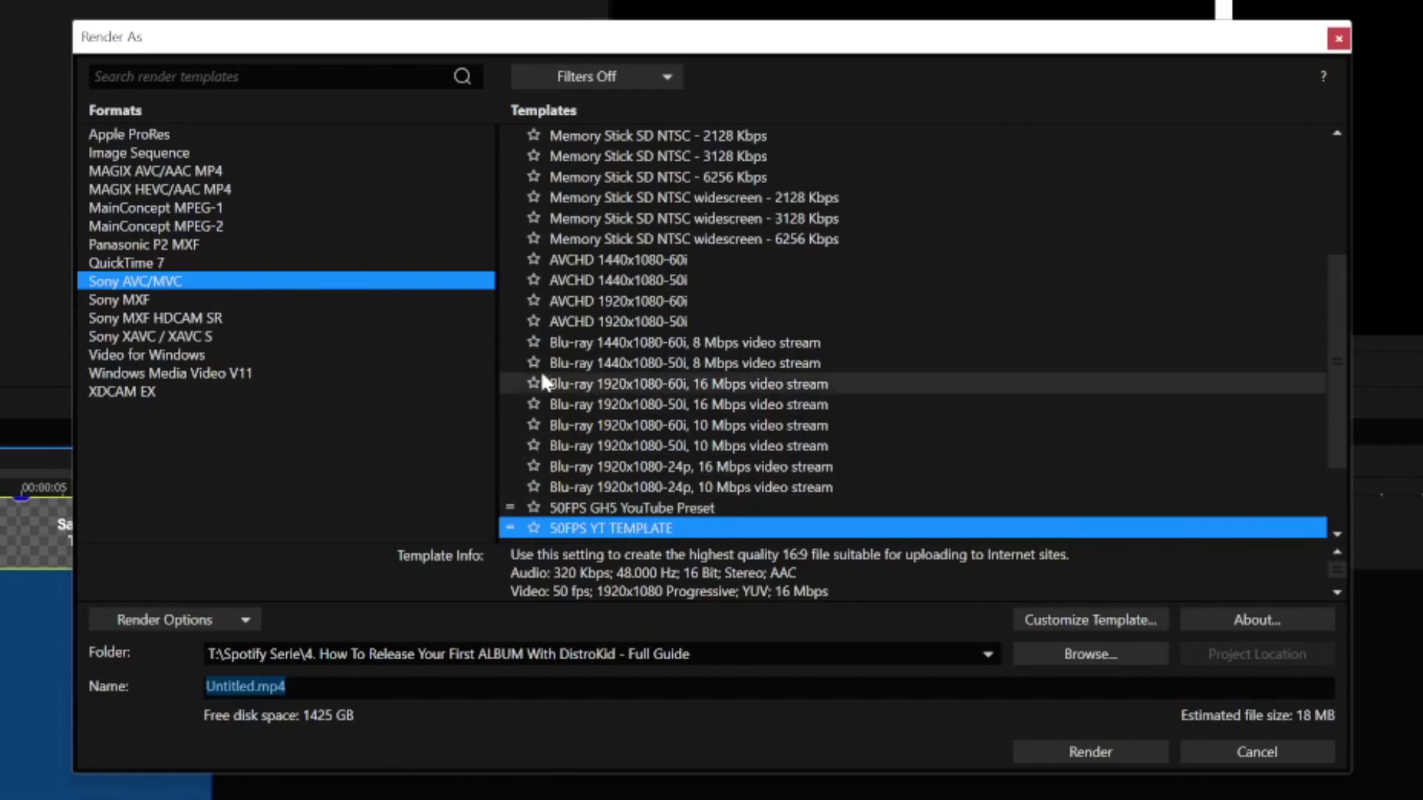
left_click(249, 174)
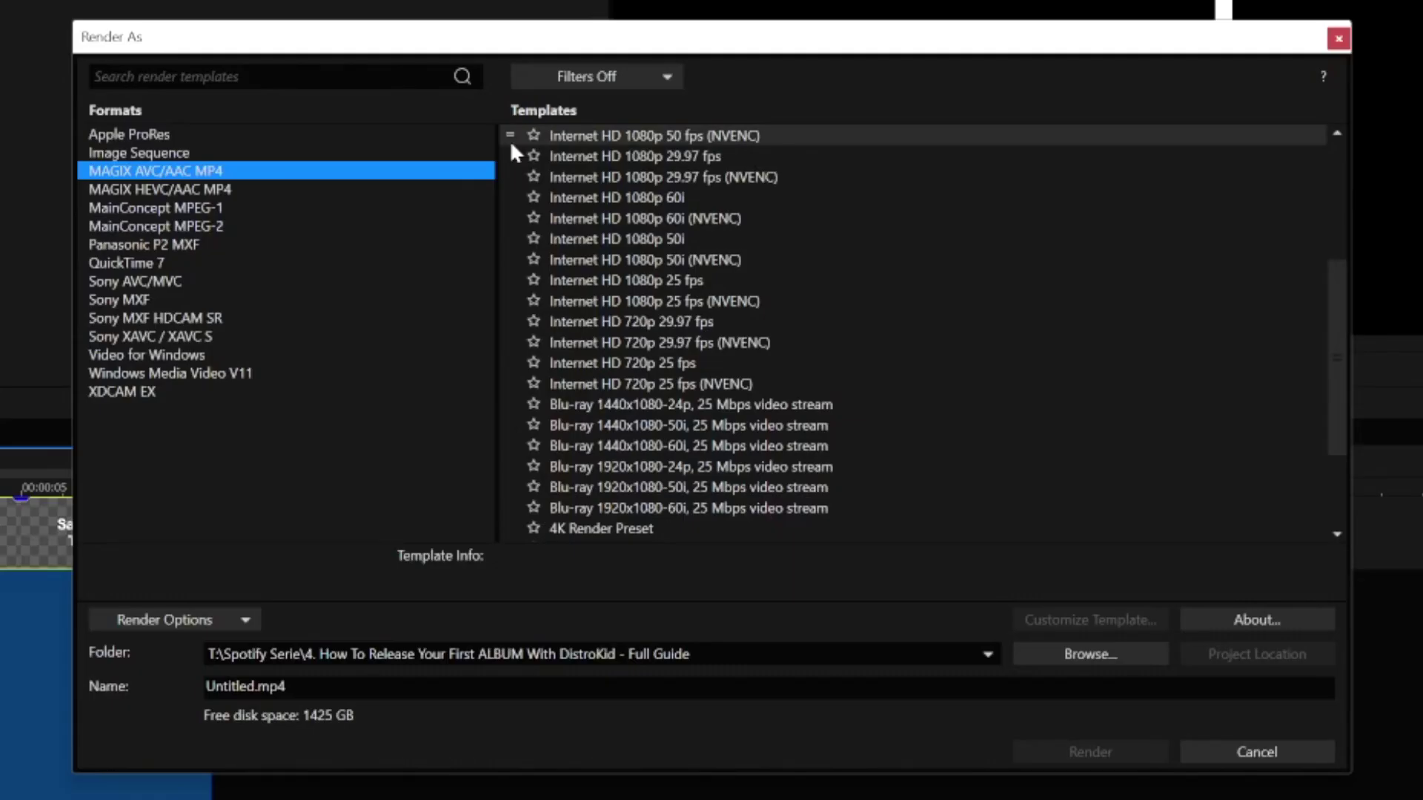
- Customize the Internet HD 1080p 50 fps (NVENC) template, toggling encode mode between NV Encoder and Mainconcept AVC
left_click(656, 141)
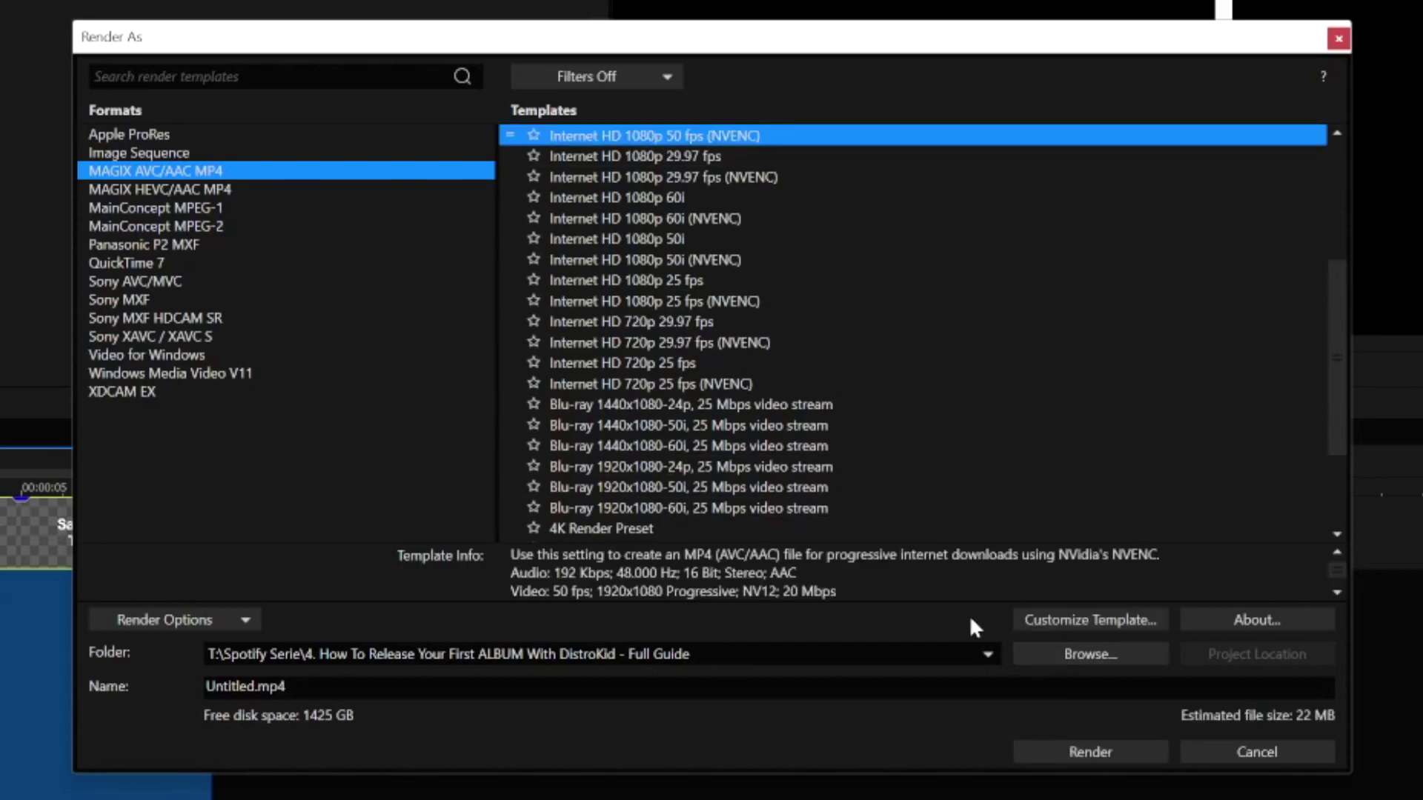
left_click(1062, 616)
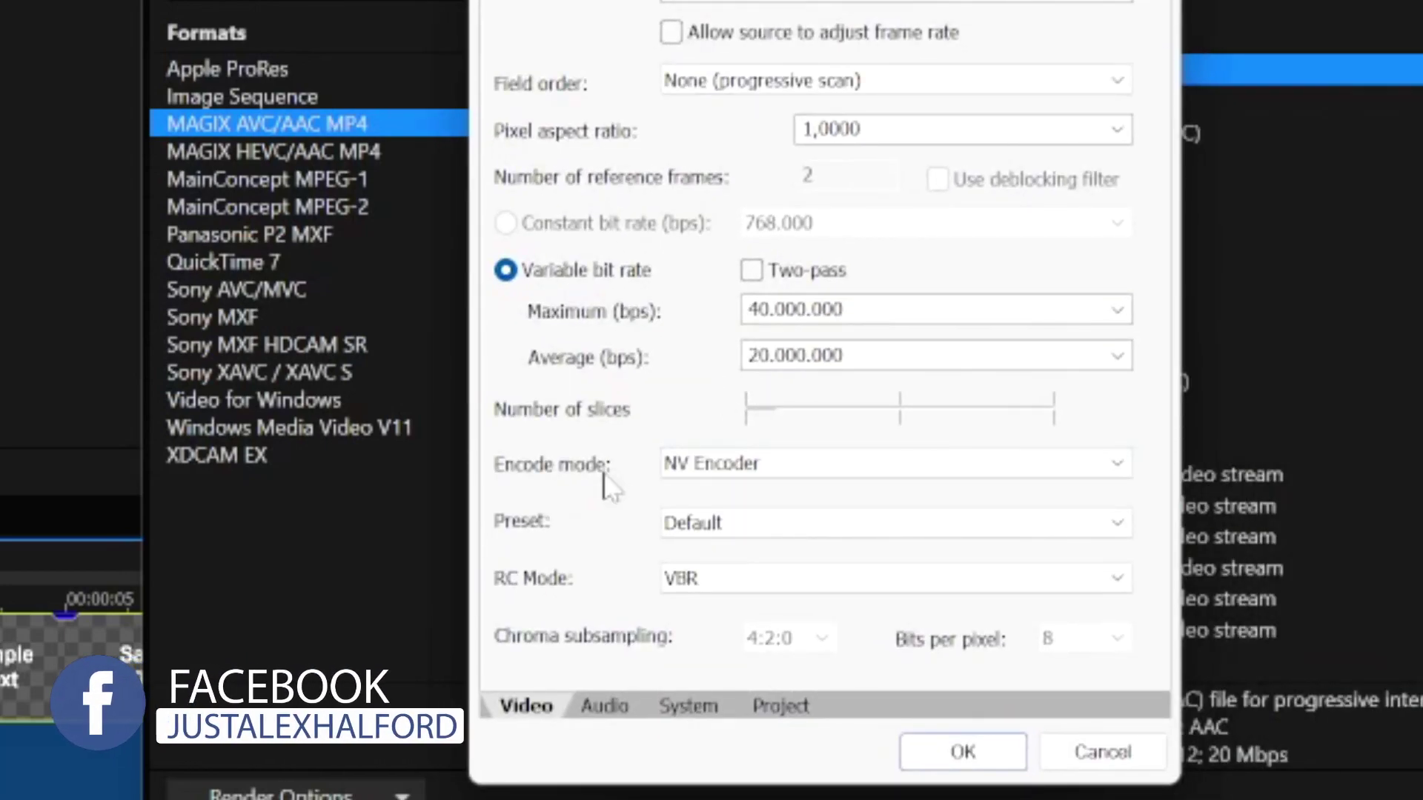
left_click(741, 486)
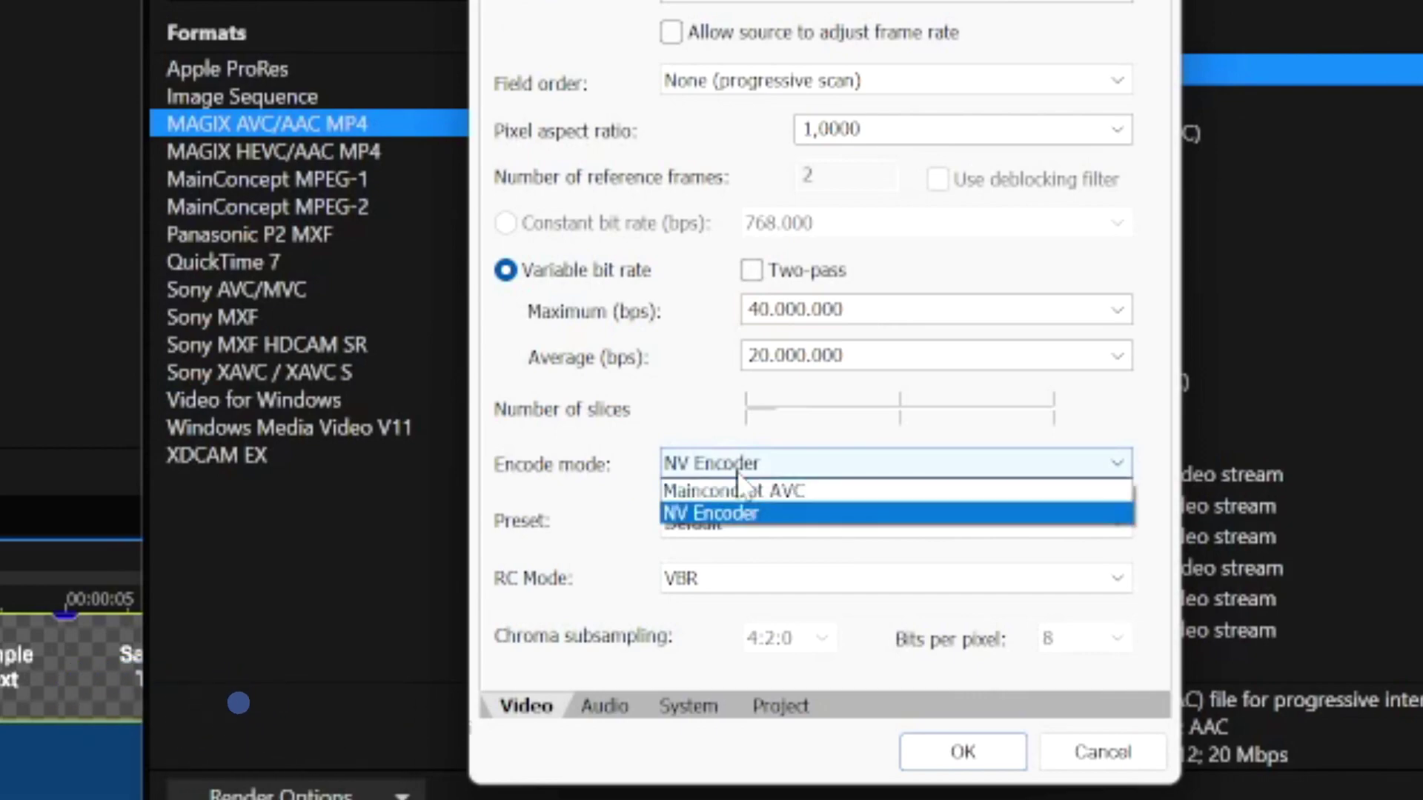
left_click(791, 492)
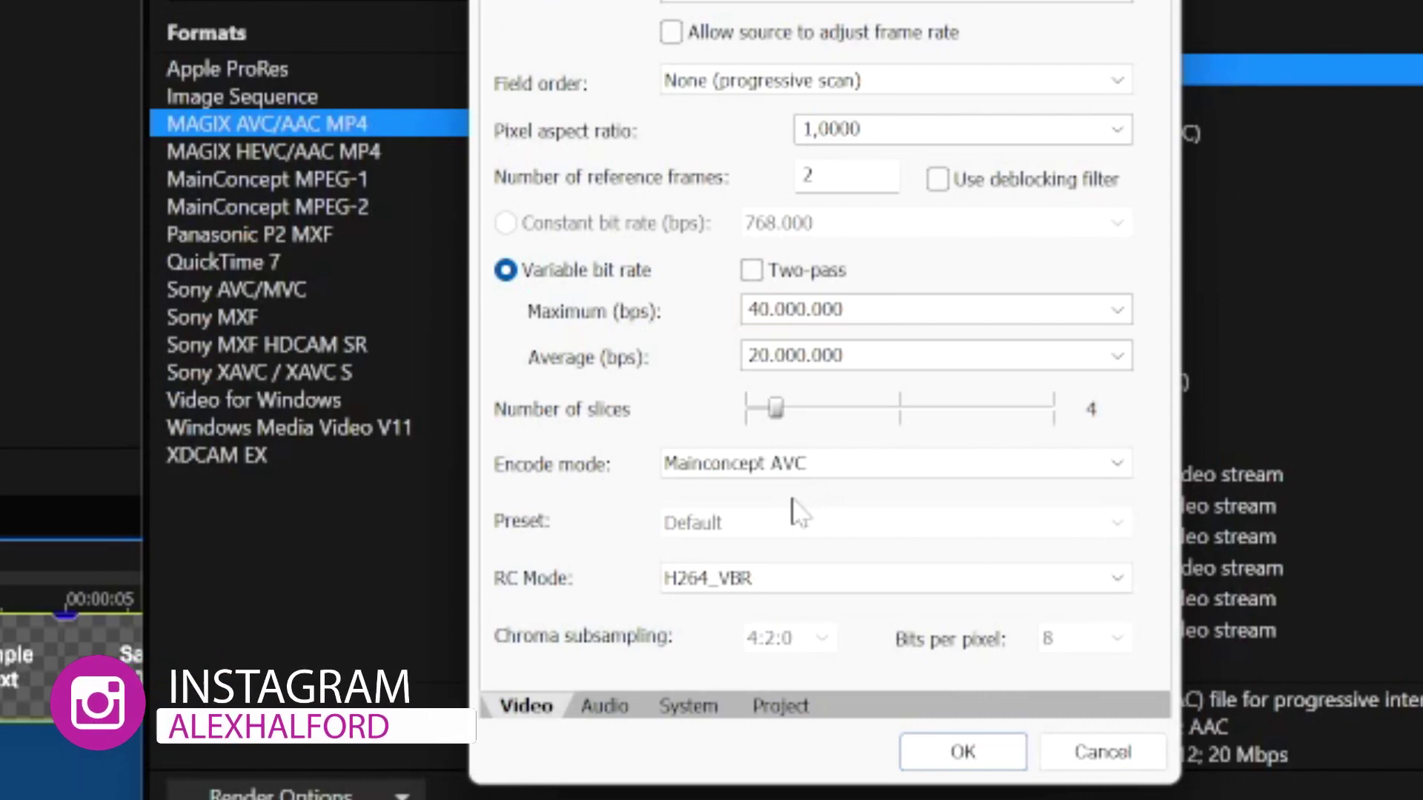
left_click(806, 468)
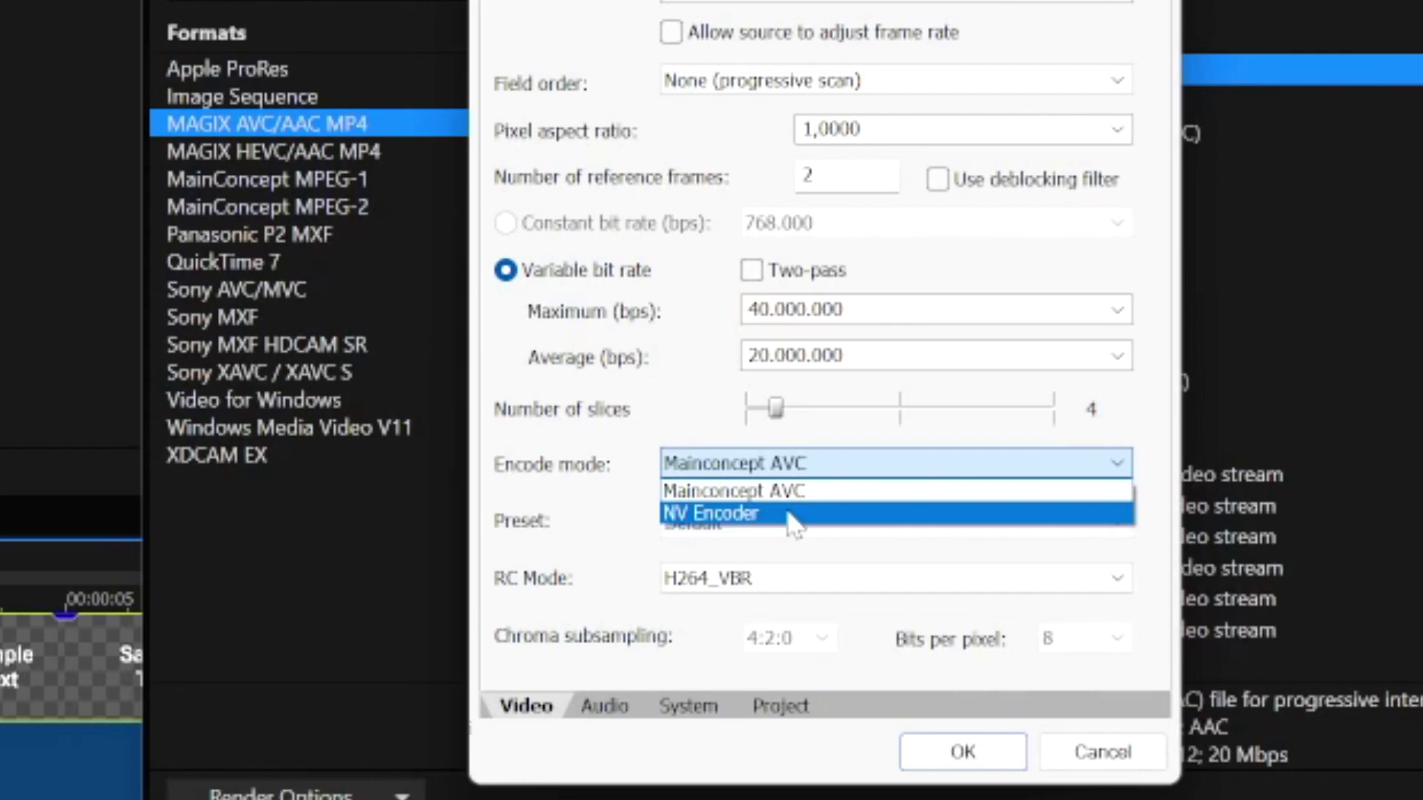
left_click(730, 514)
left_click(756, 463)
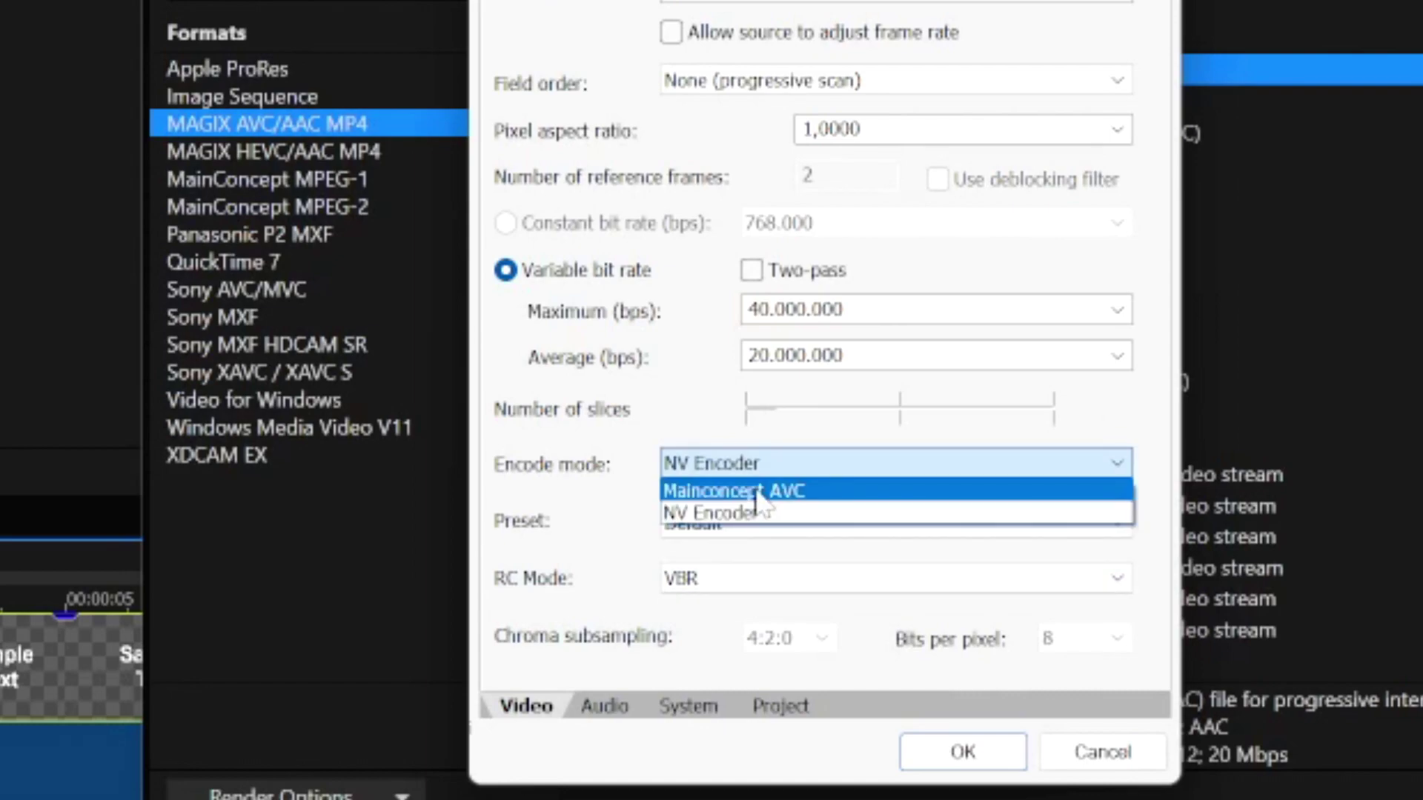
left_click(758, 490)
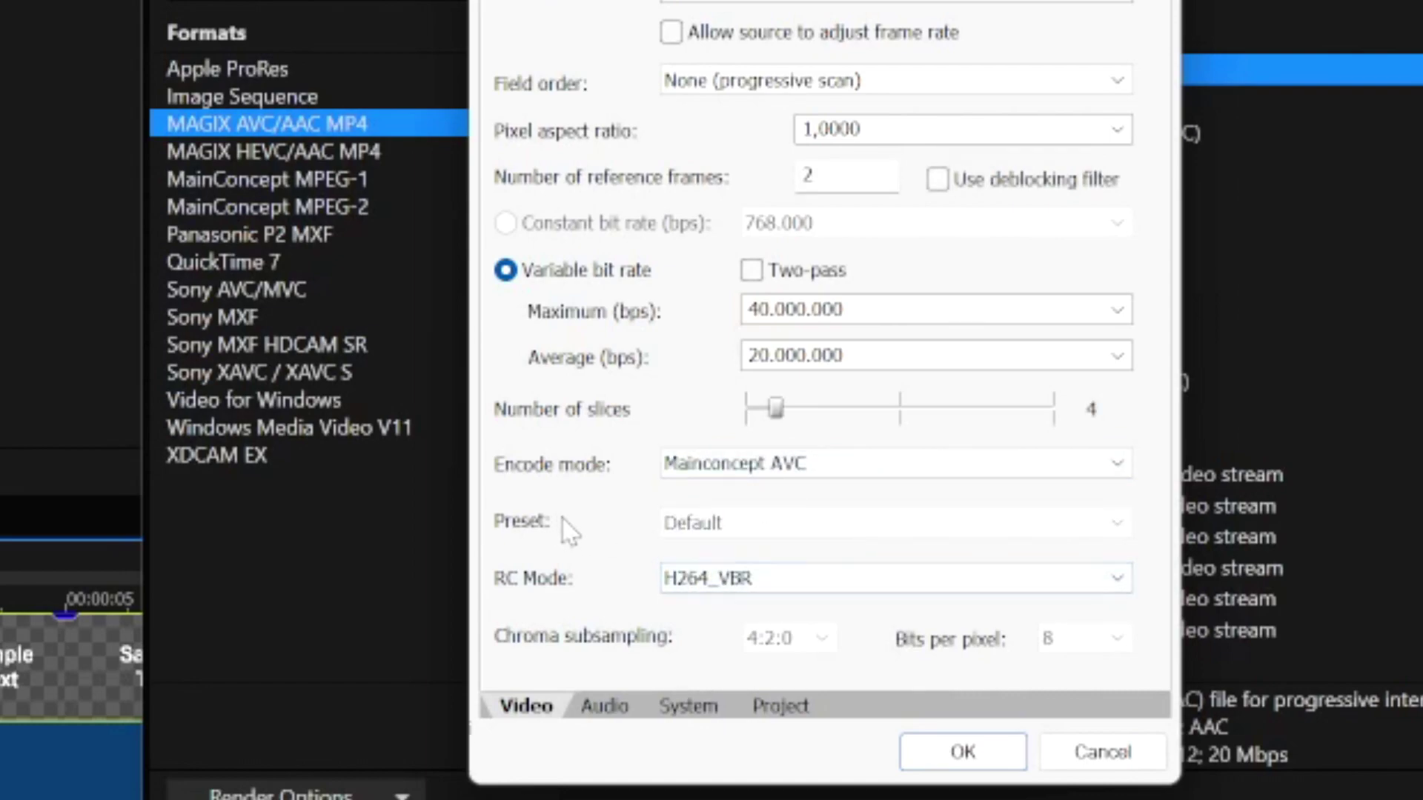
left_click(753, 467)
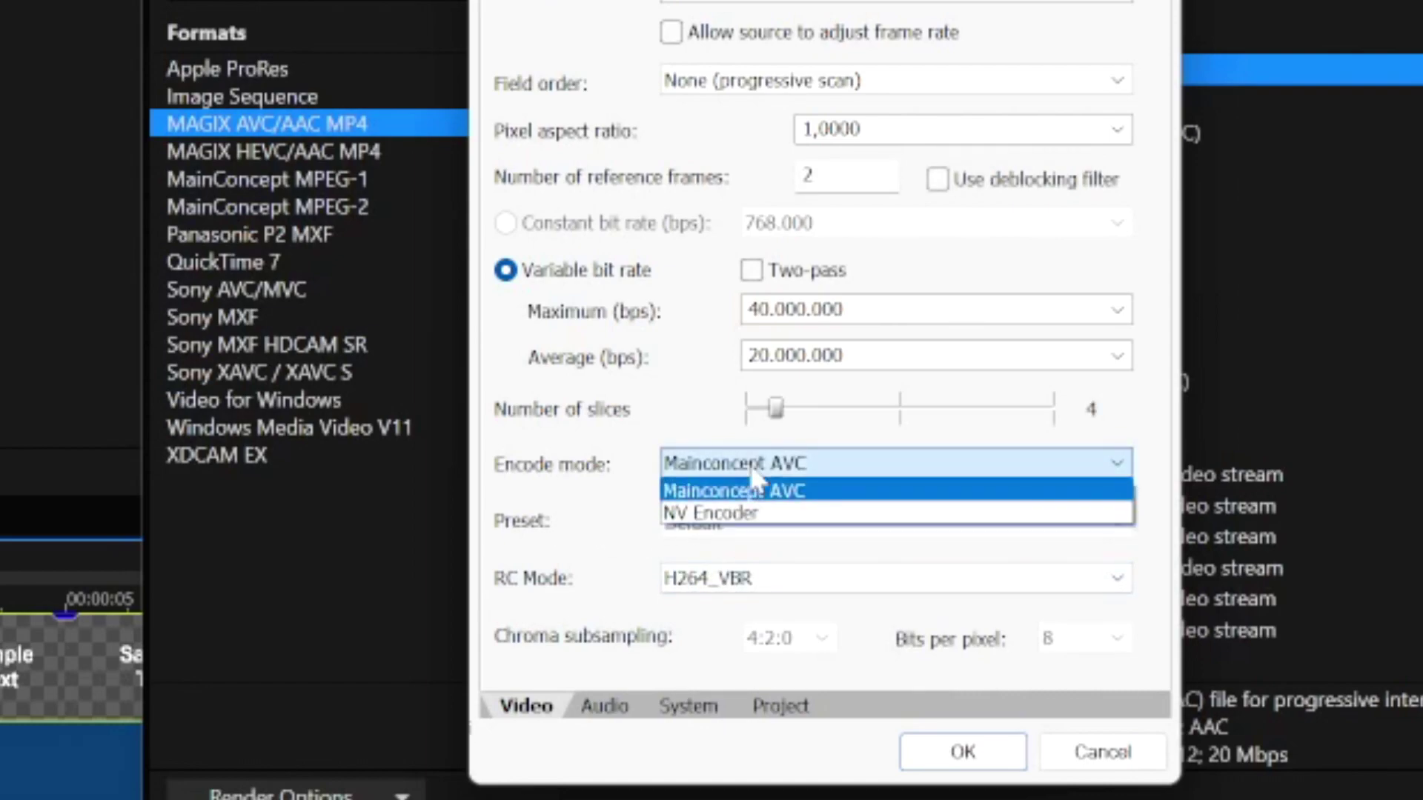
- Switch to NV Encoder, pick an encoder preset, and try CBR - high quality rate control
left_click(788, 513)
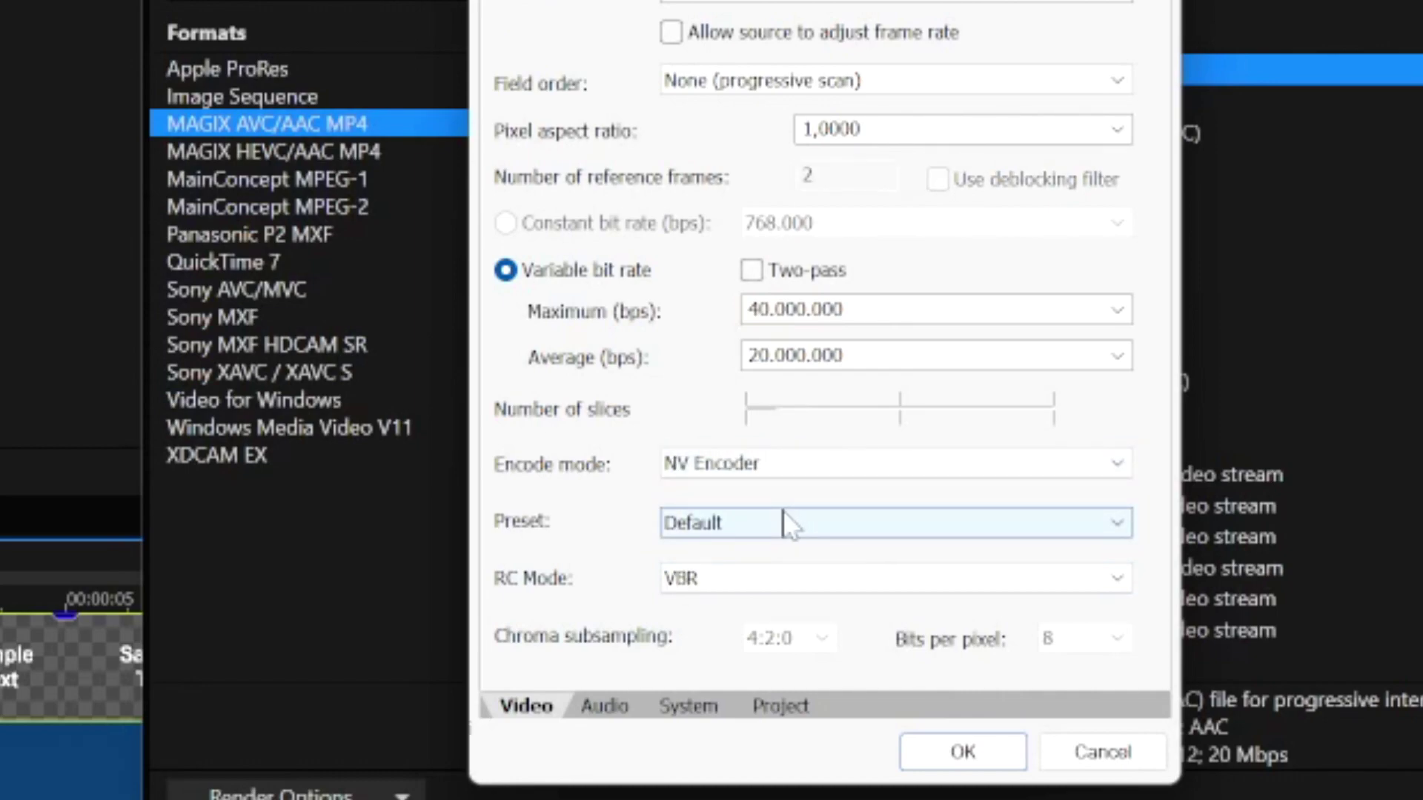
left_click(714, 522)
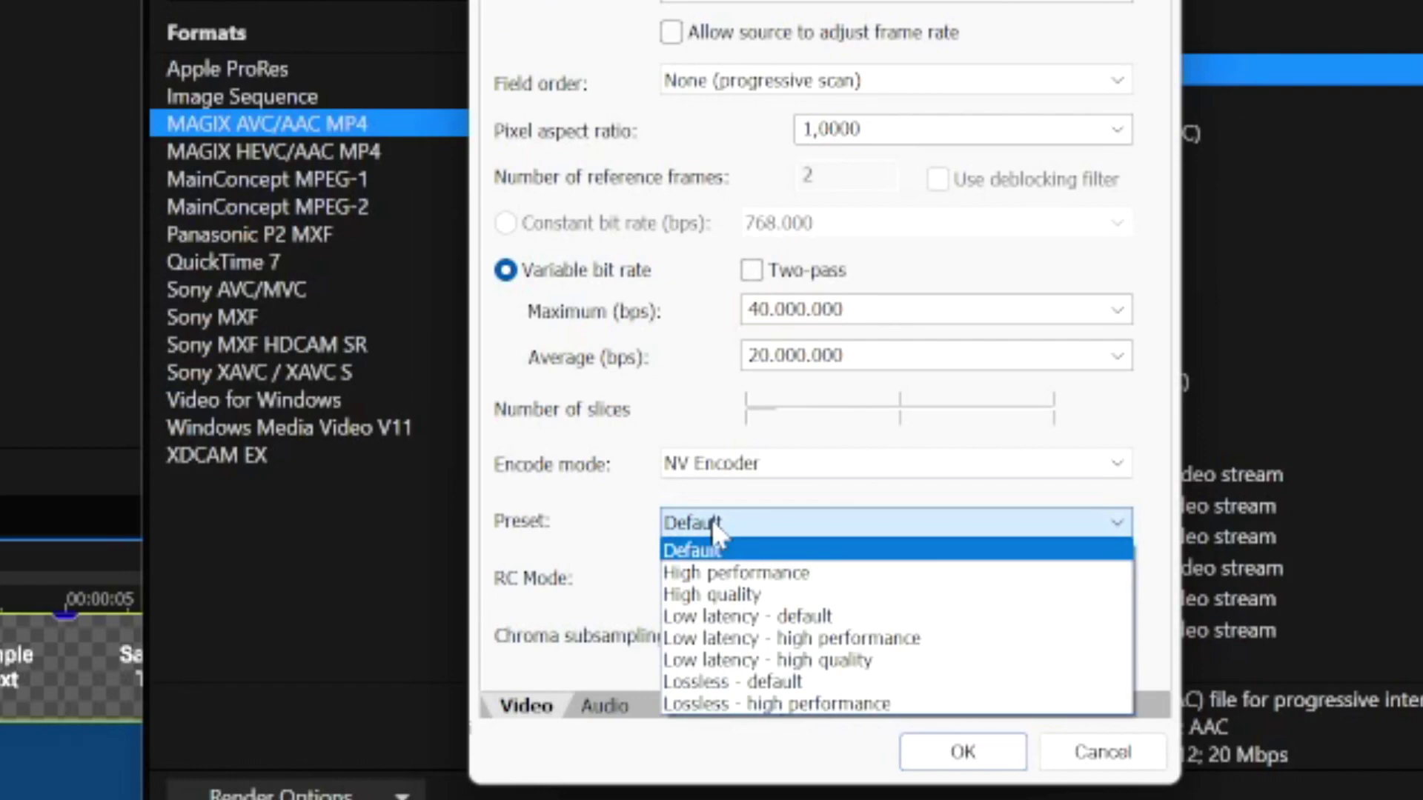
left_click(891, 661)
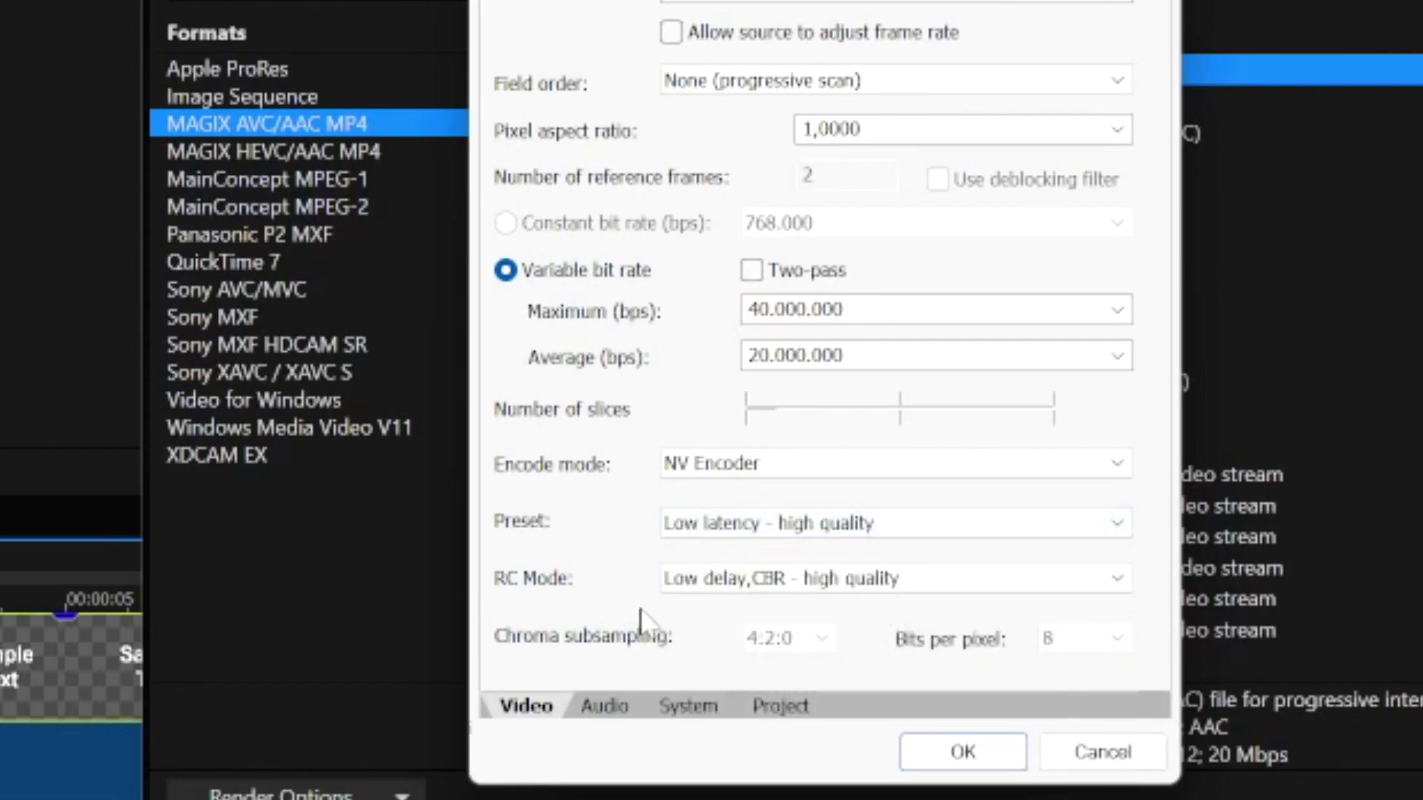
left_click(738, 589)
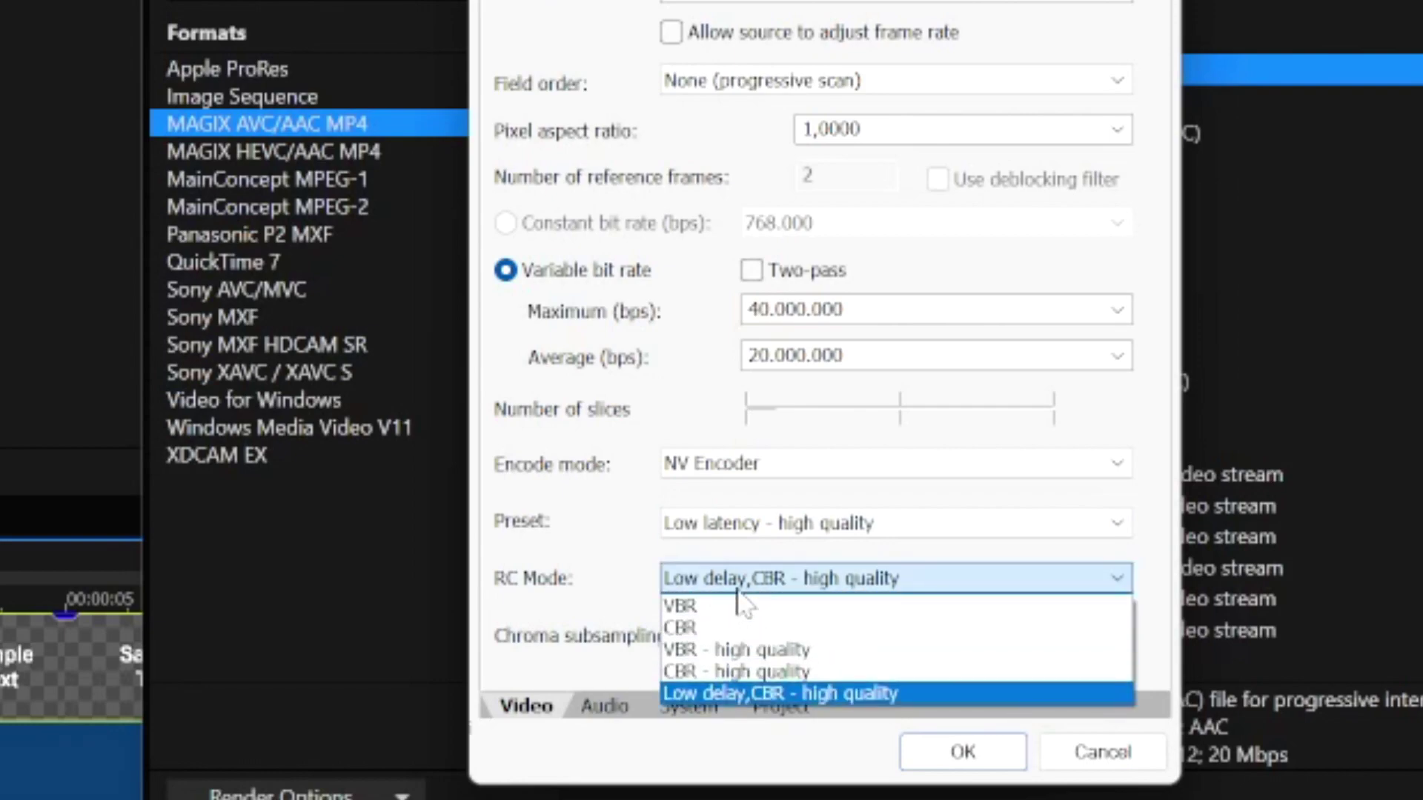
left_click(740, 630)
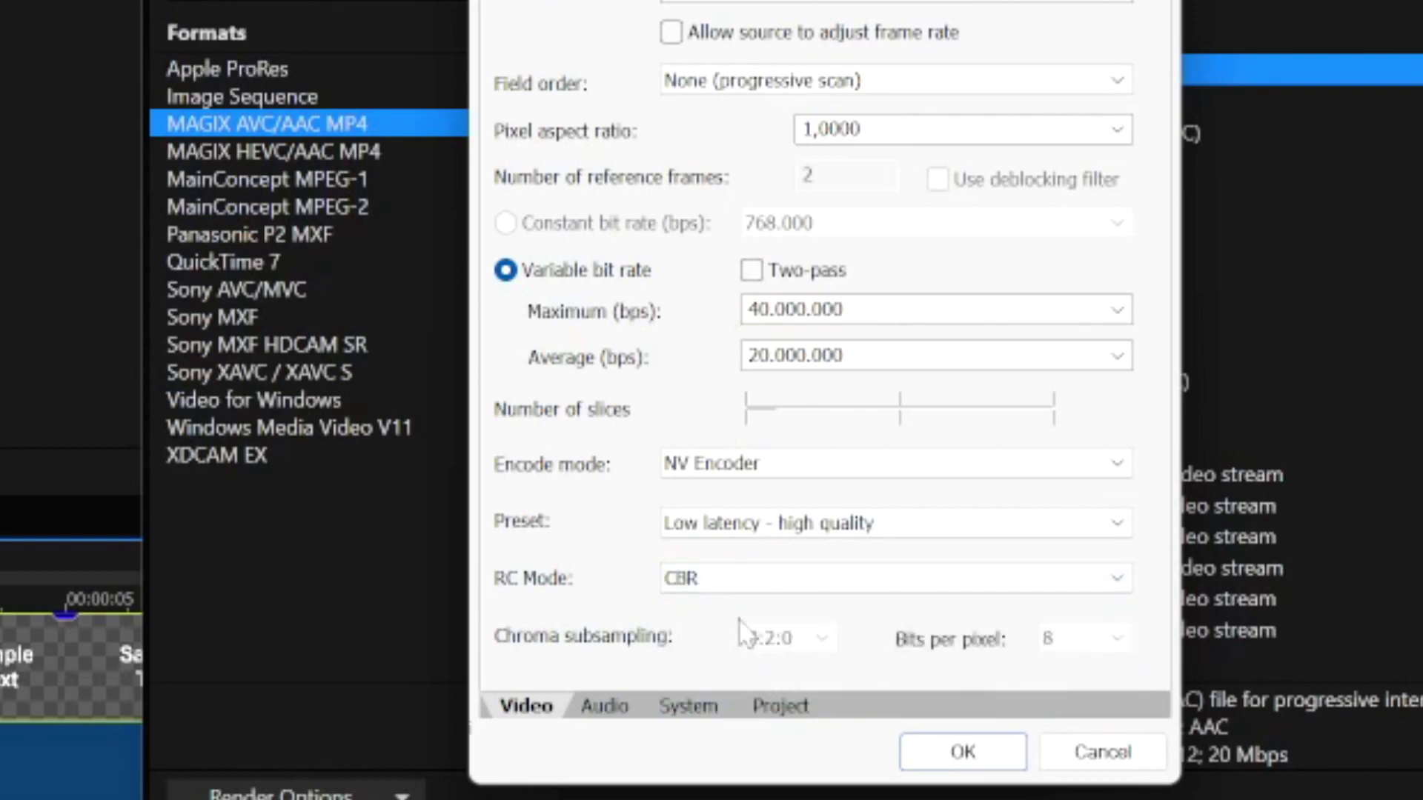
left_click(738, 582)
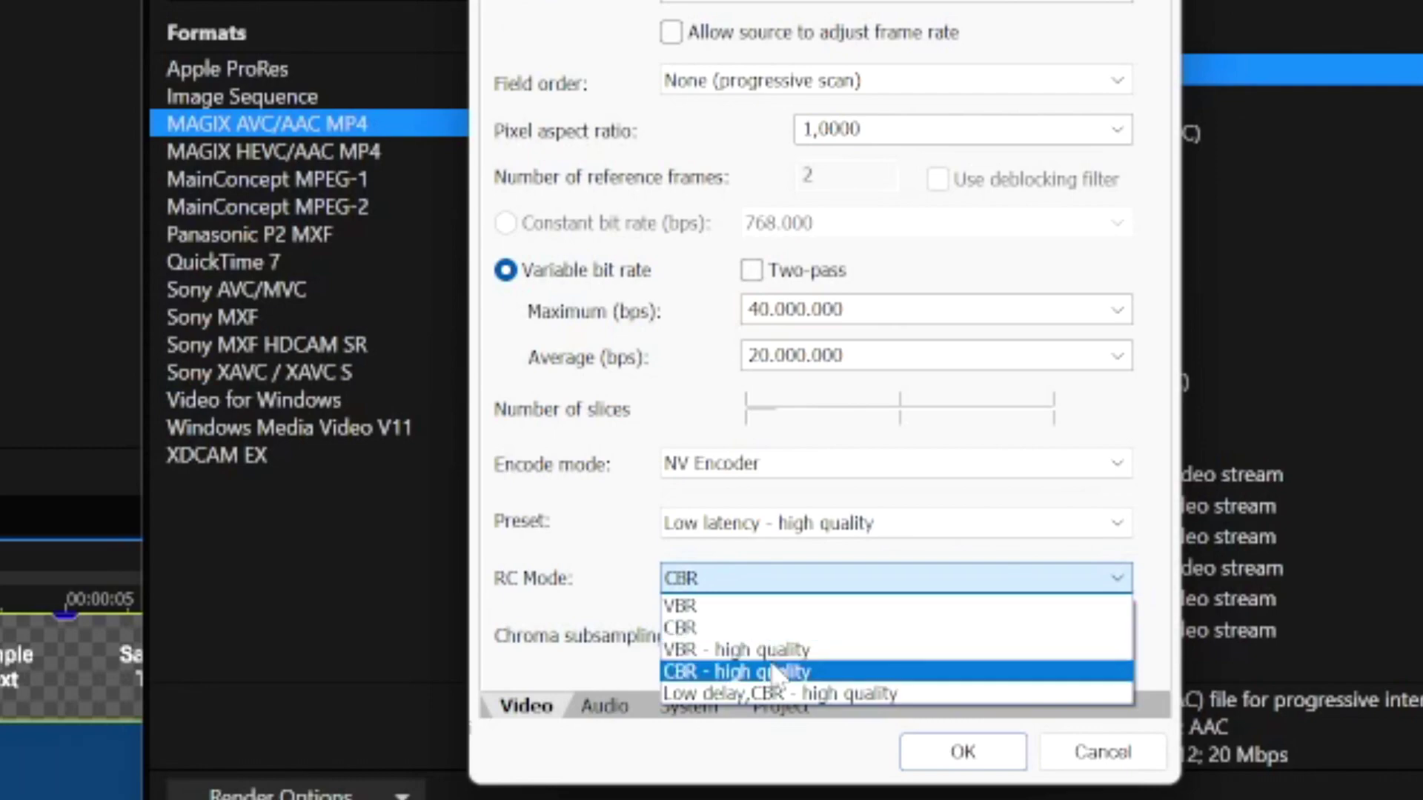
left_click(778, 675)
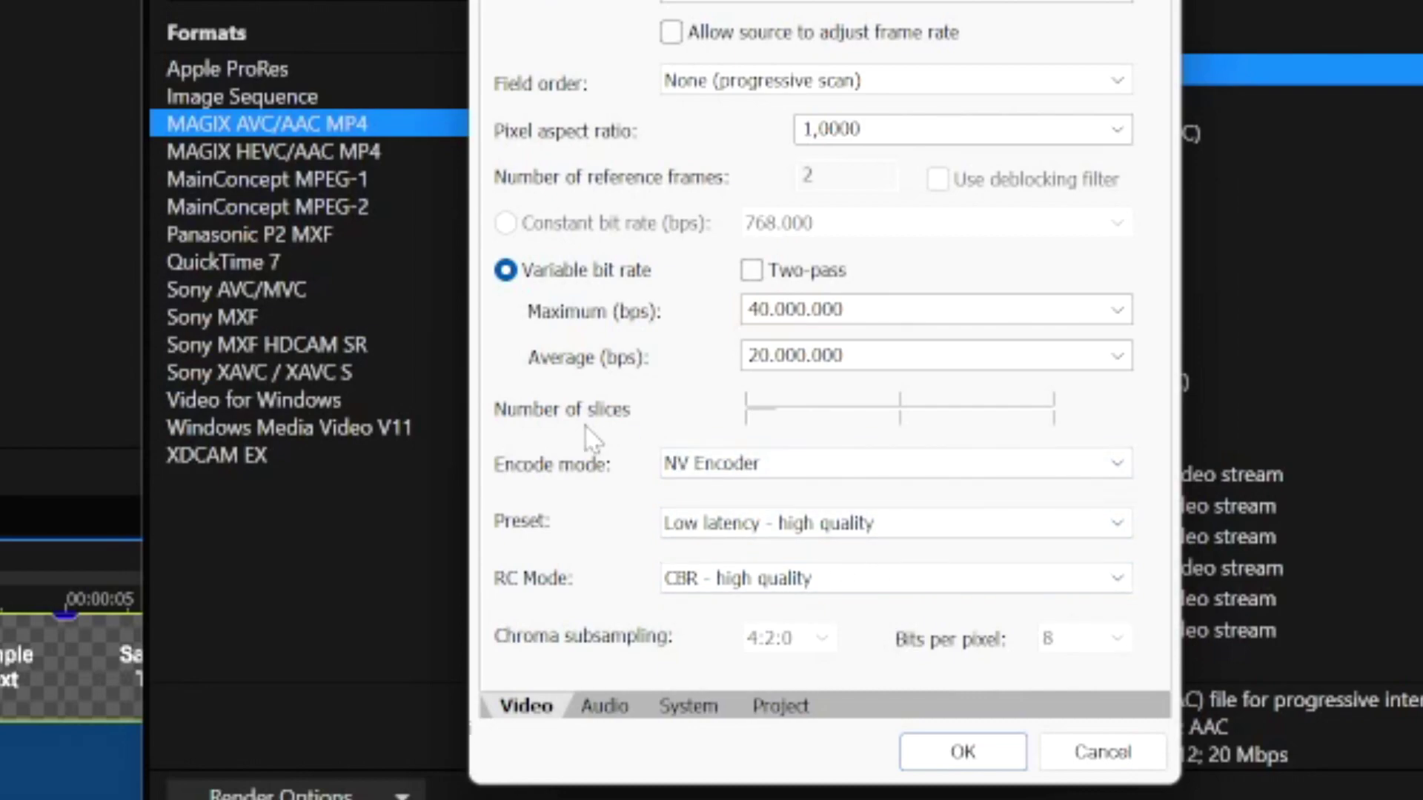
- Recheck the preset and rate control lists, then set rate control to plain CBR
left_click(739, 525)
key("Escape")
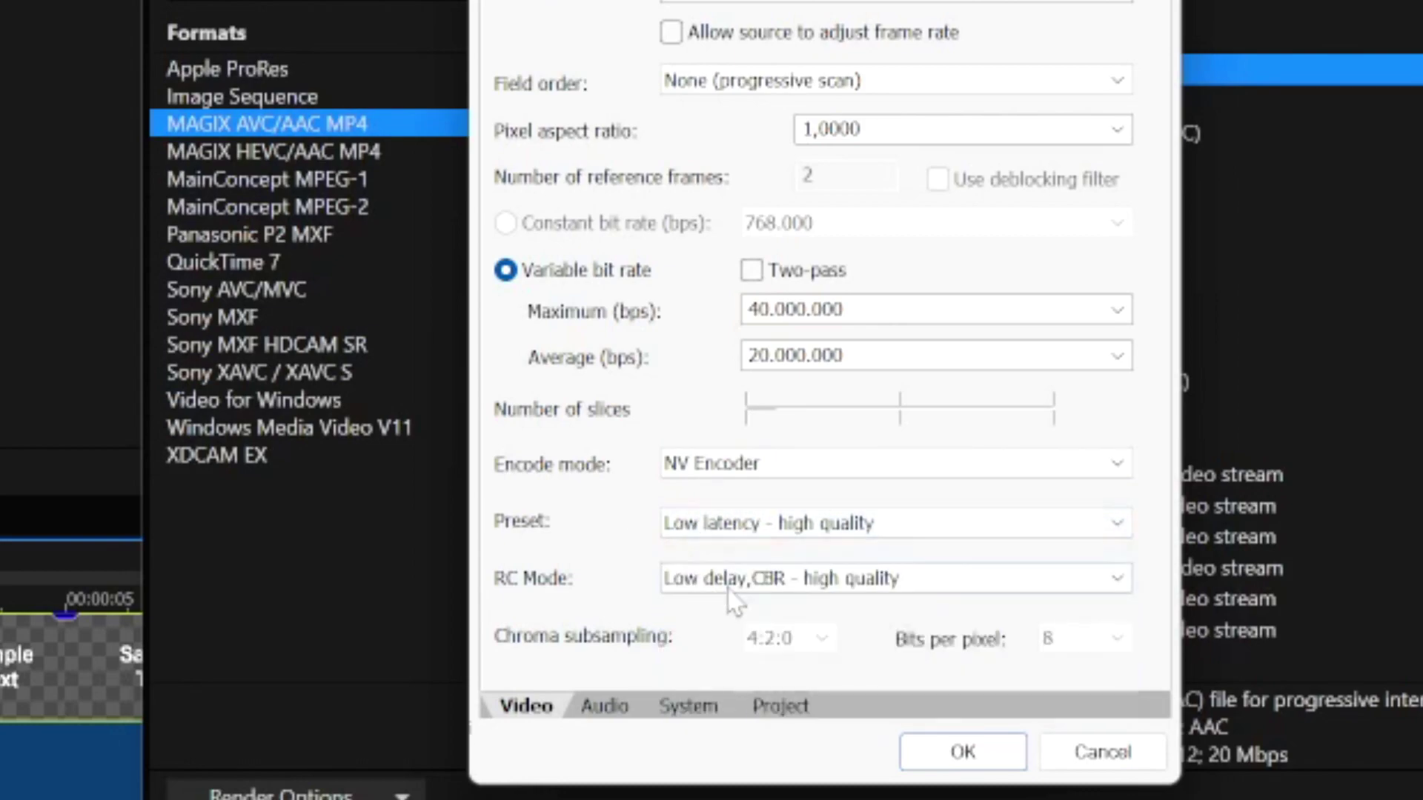
left_click(734, 587)
key("Escape")
left_click(763, 523)
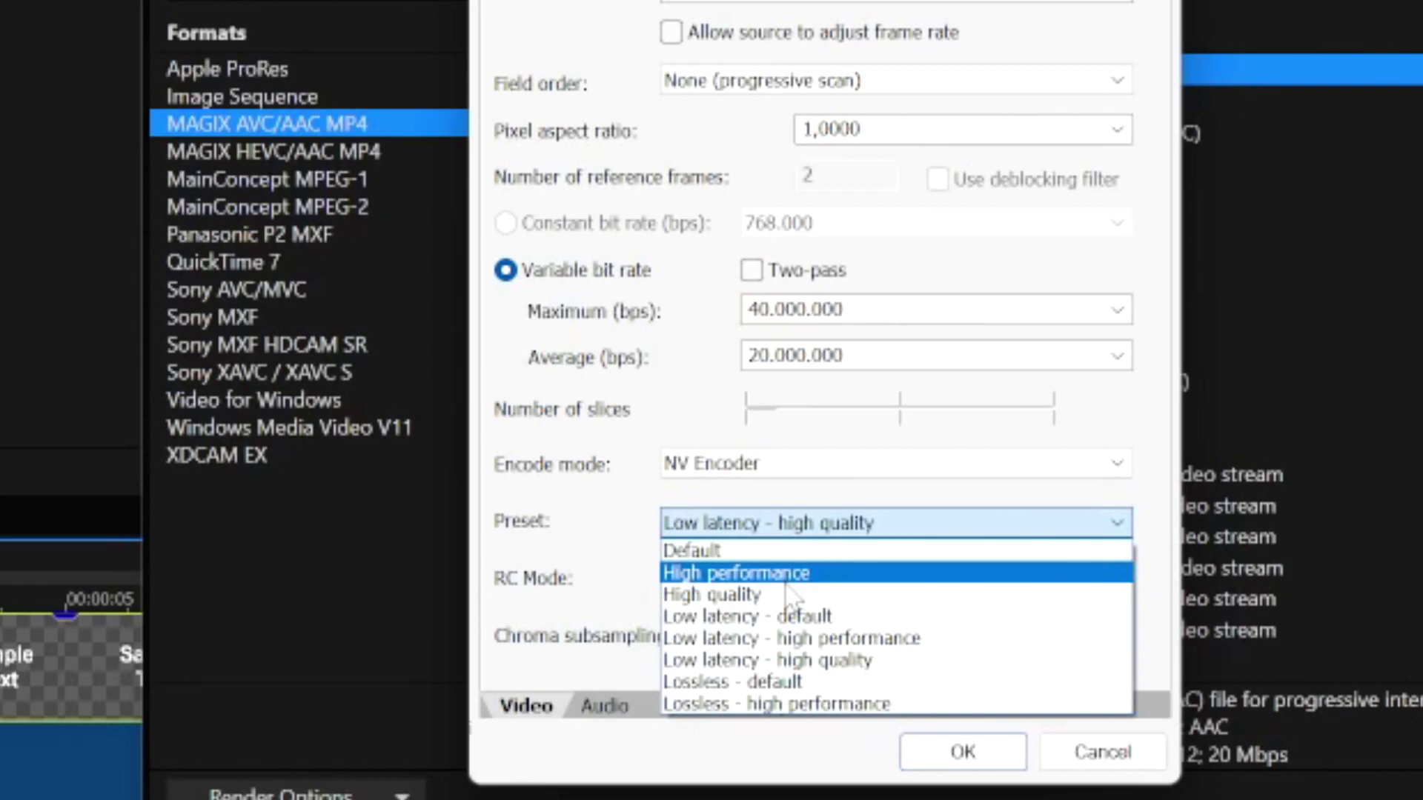
key("Escape")
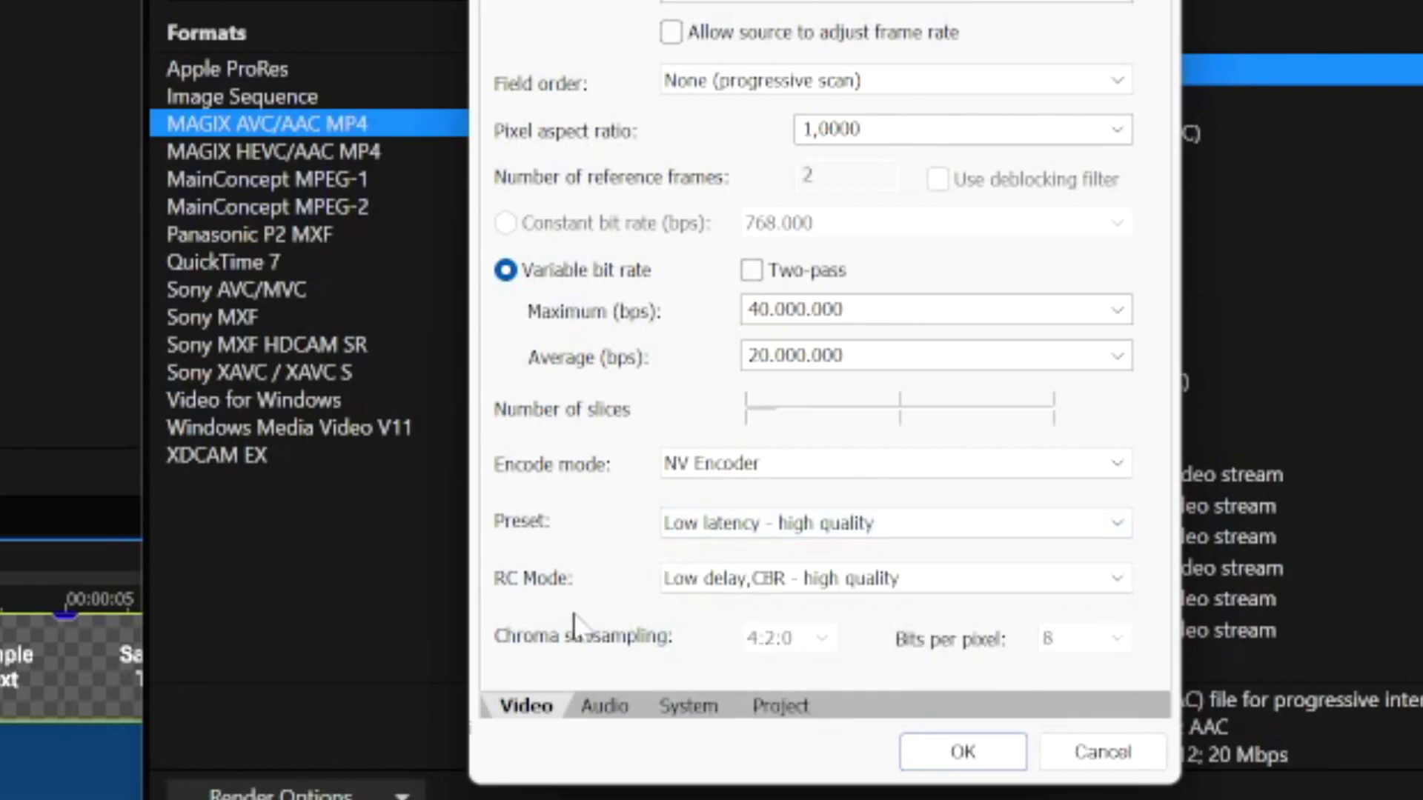
left_click(704, 579)
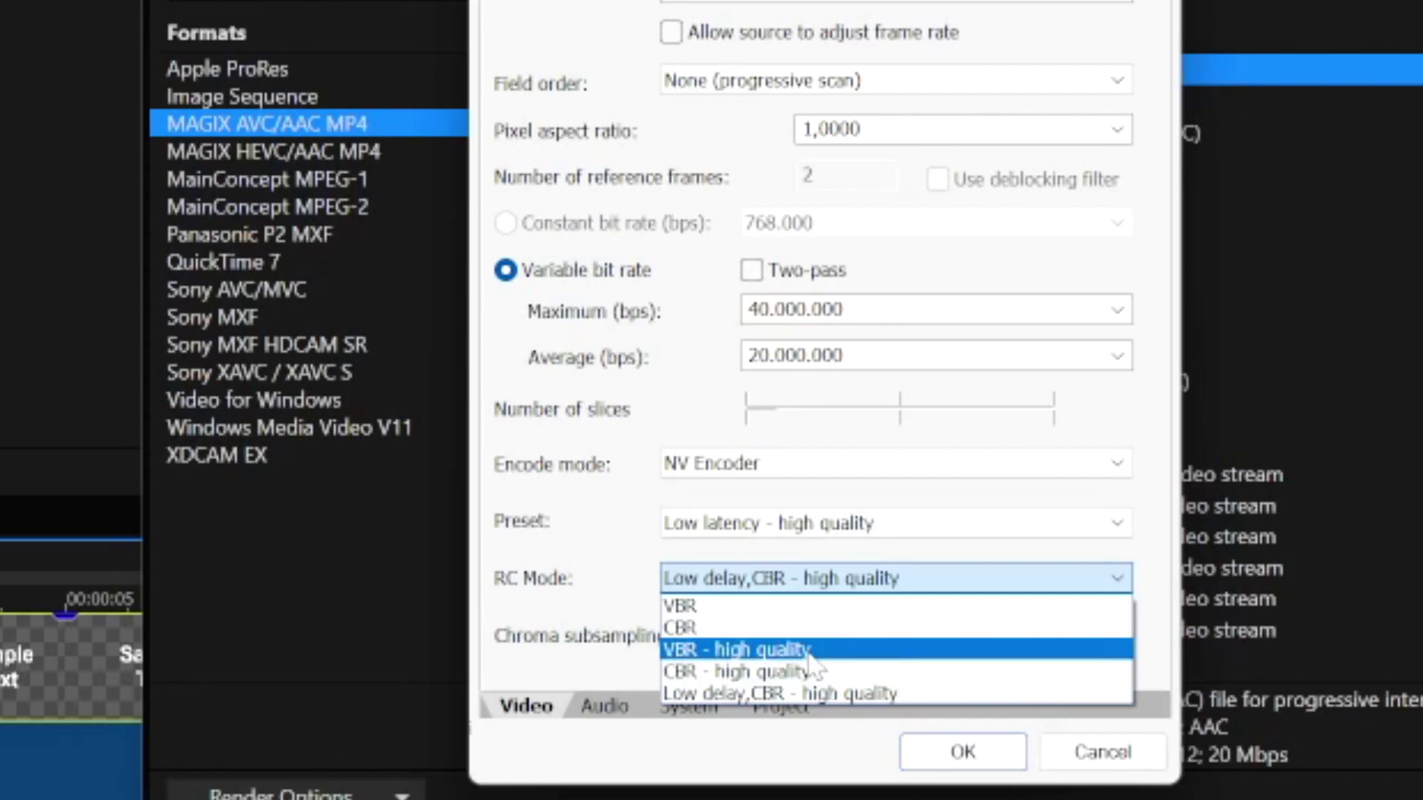
left_click(637, 606)
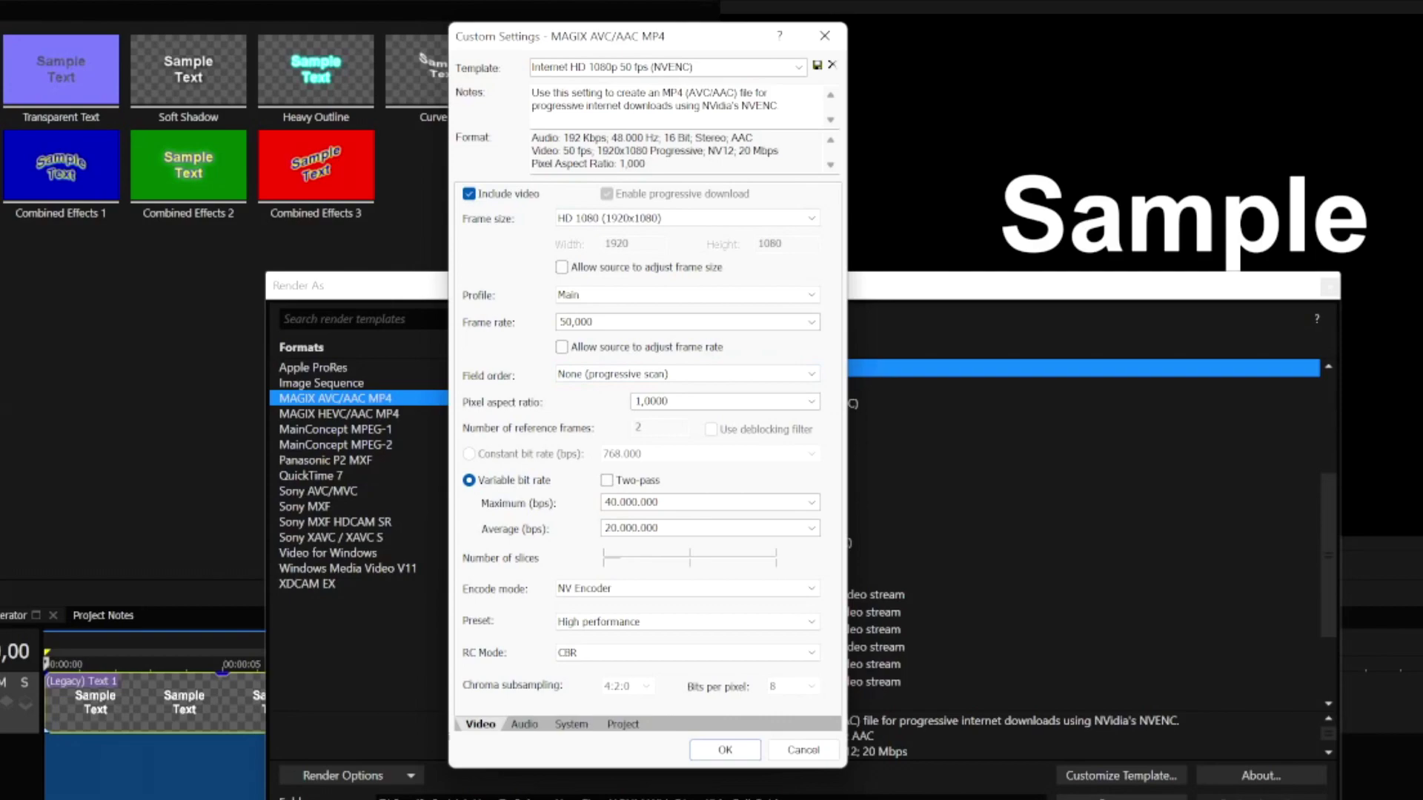
- Choose 320.000 bps as the audio bit rate on the Audio tab
left_click(575, 322)
left_click(524, 724)
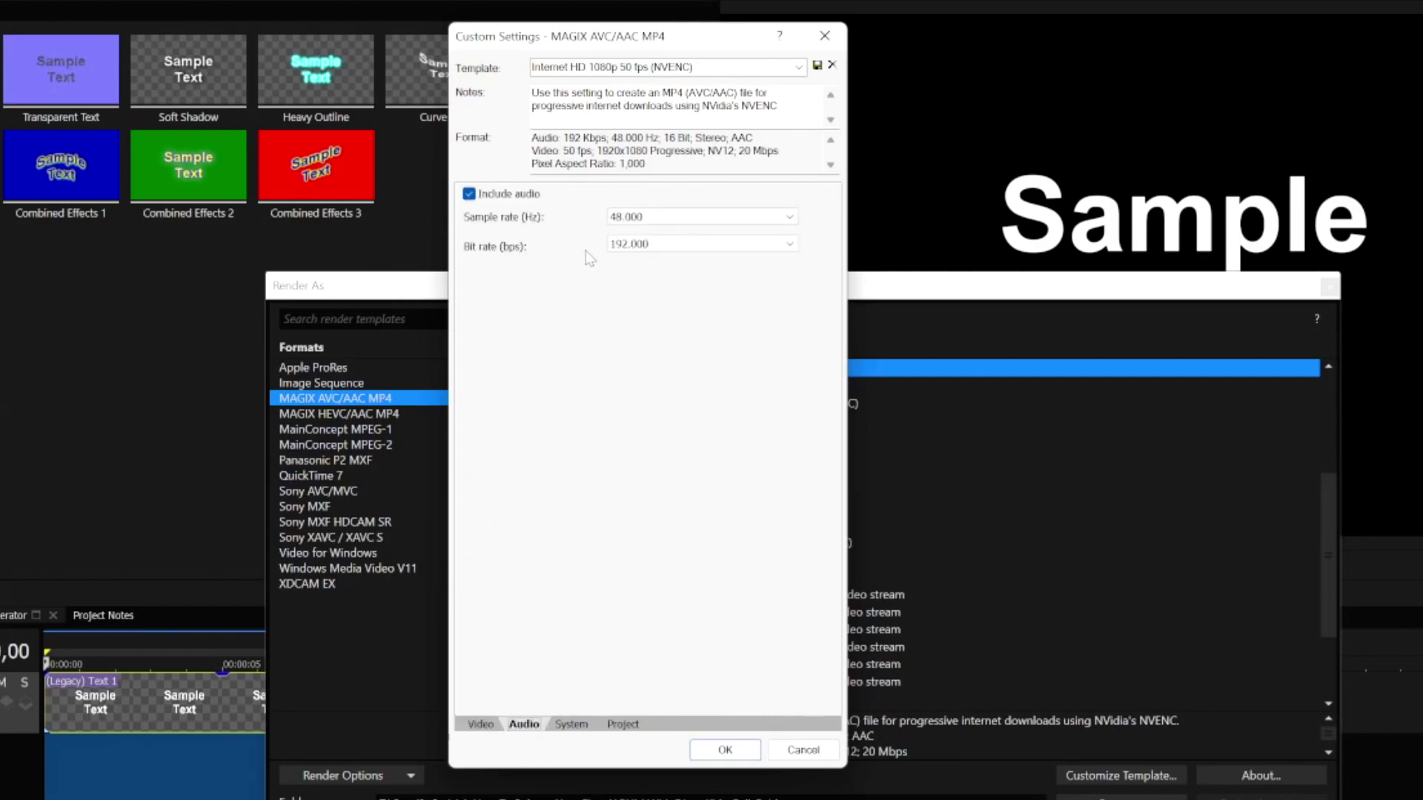
left_click(637, 245)
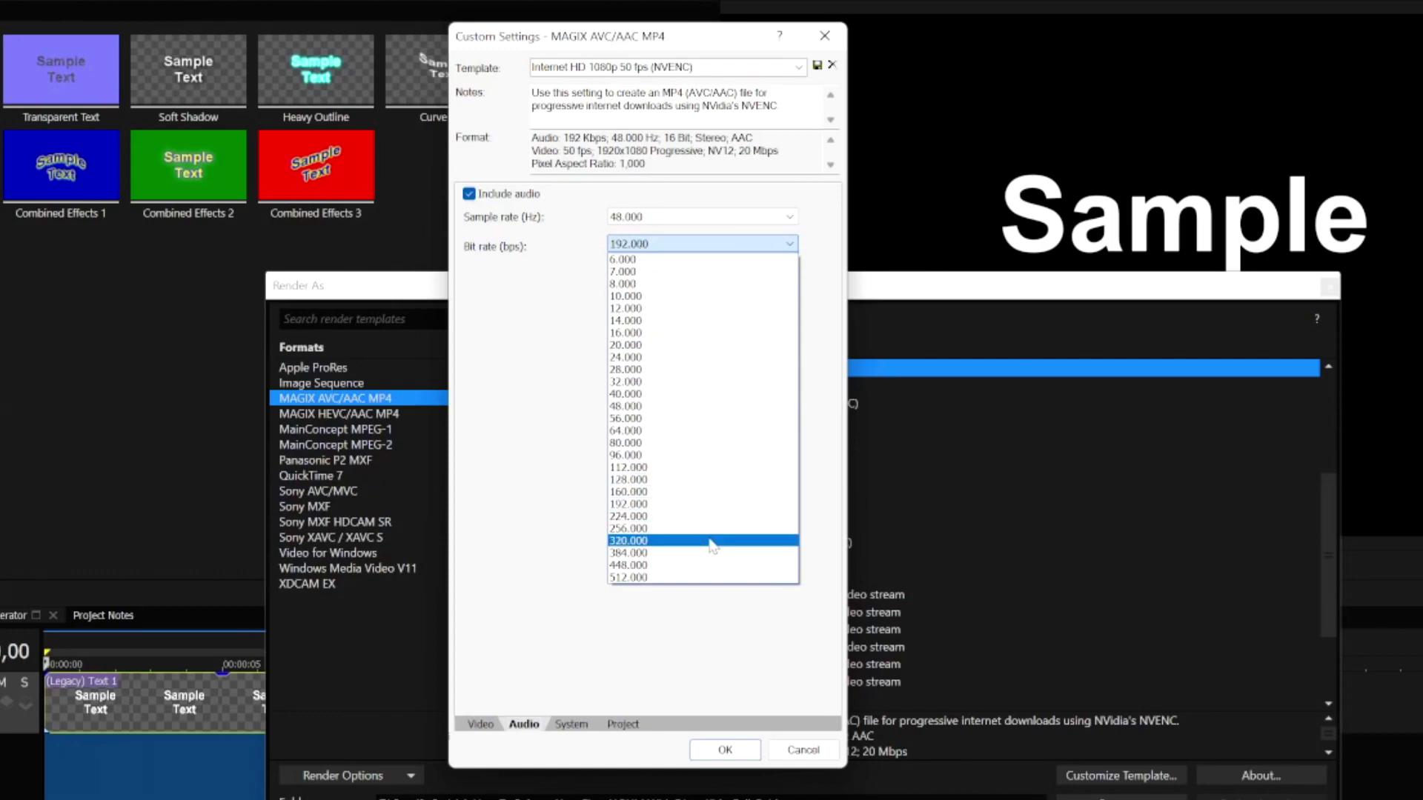
left_click(711, 541)
left_click(658, 250)
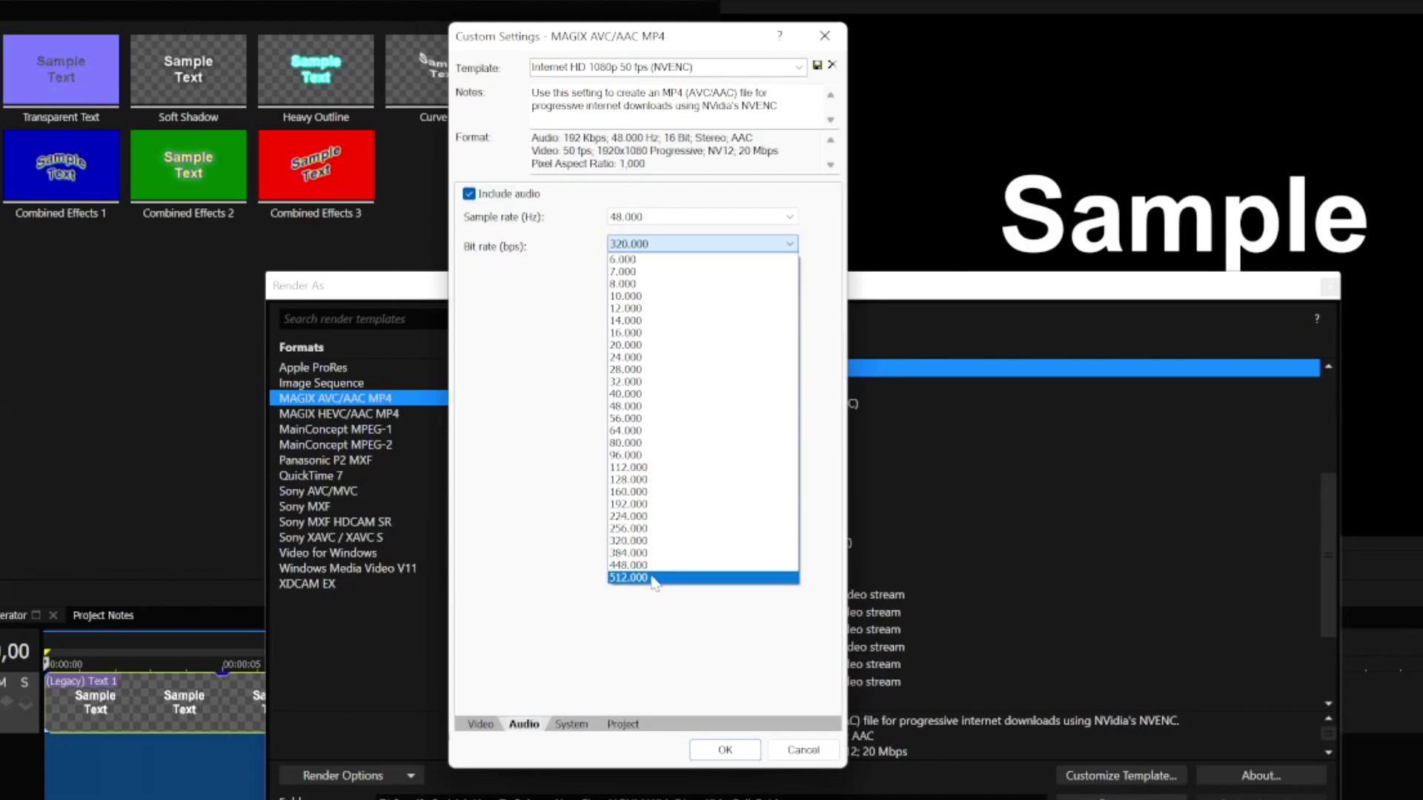
key("Escape")
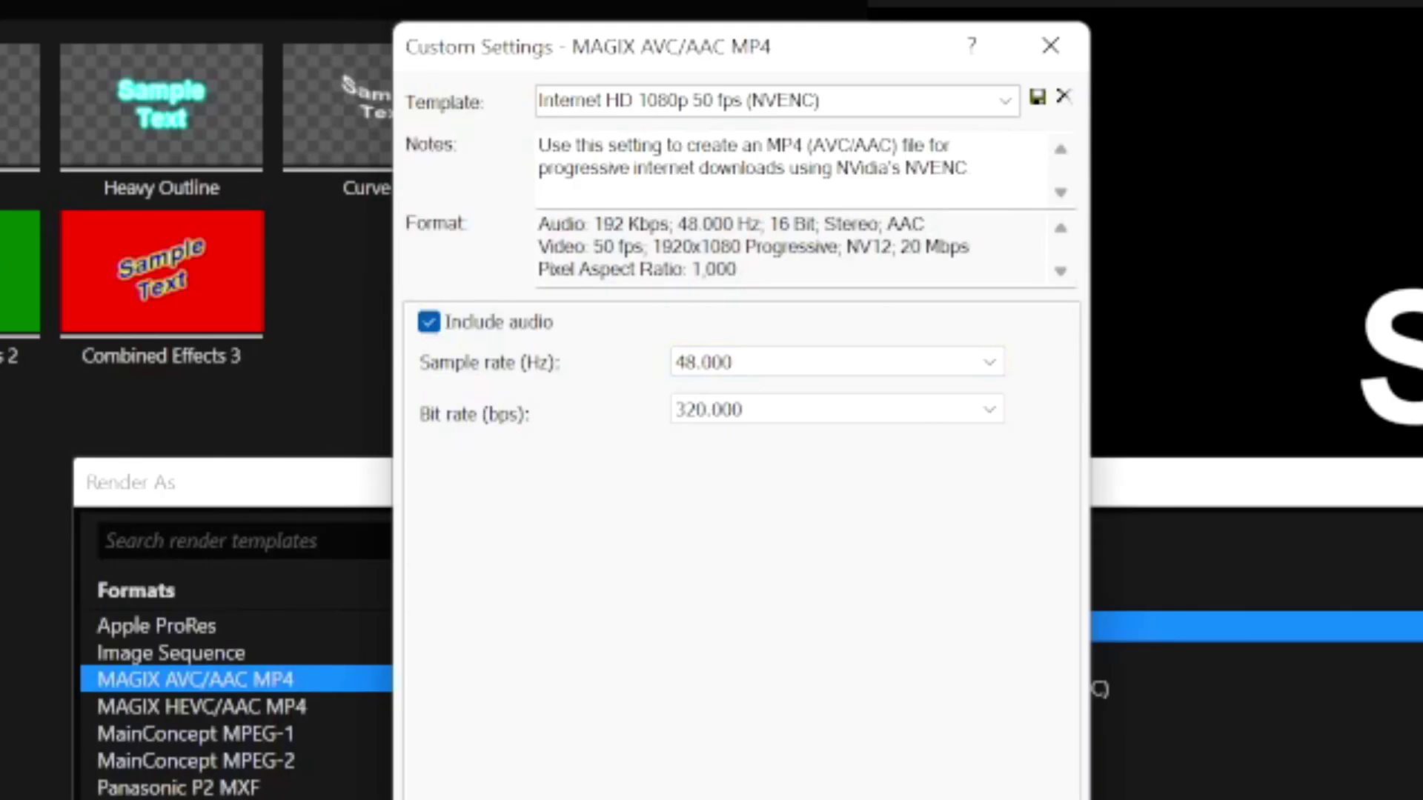
- Set video rendering quality to Best and rename the template 'Render Faster (2x)'
key("ctrl+Tab")
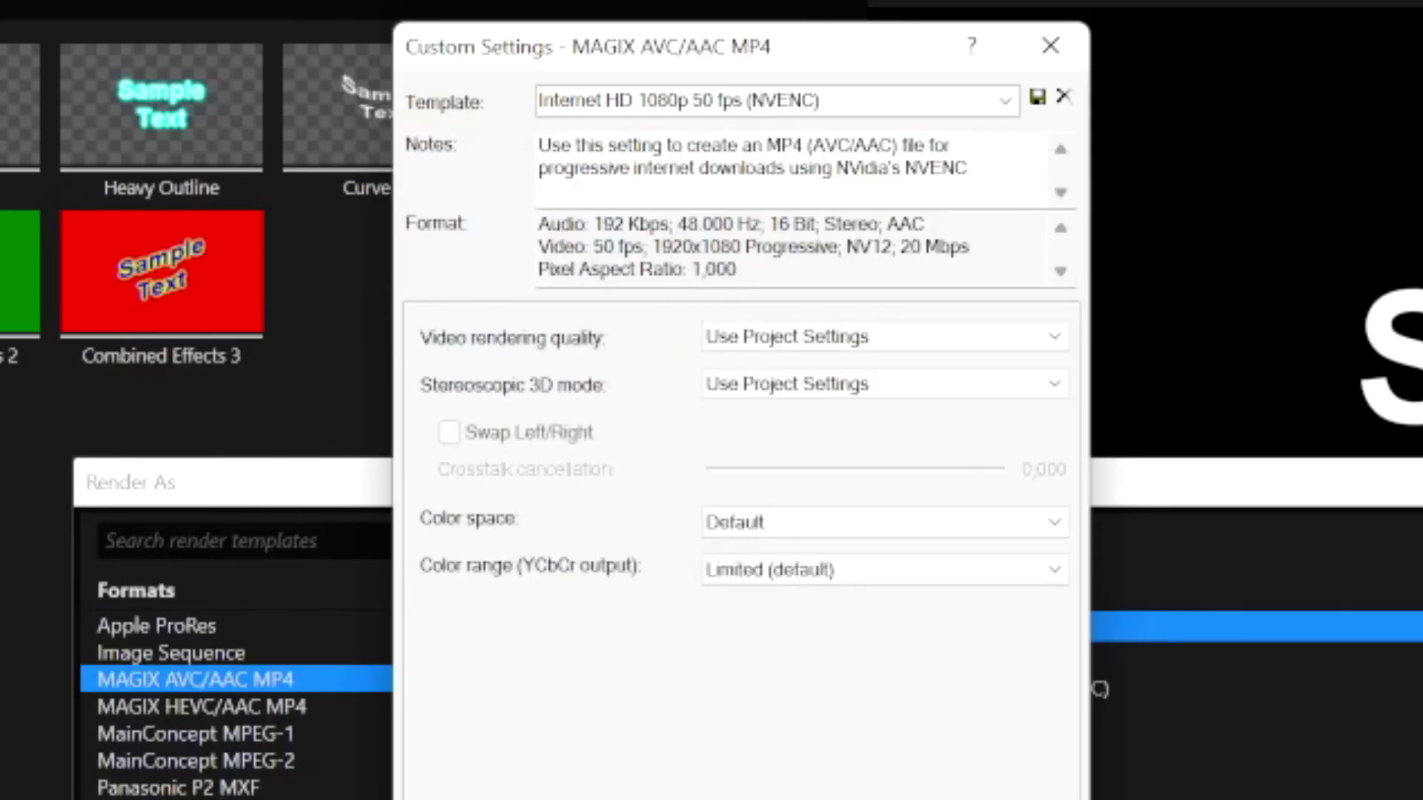
key("ctrl+Tab")
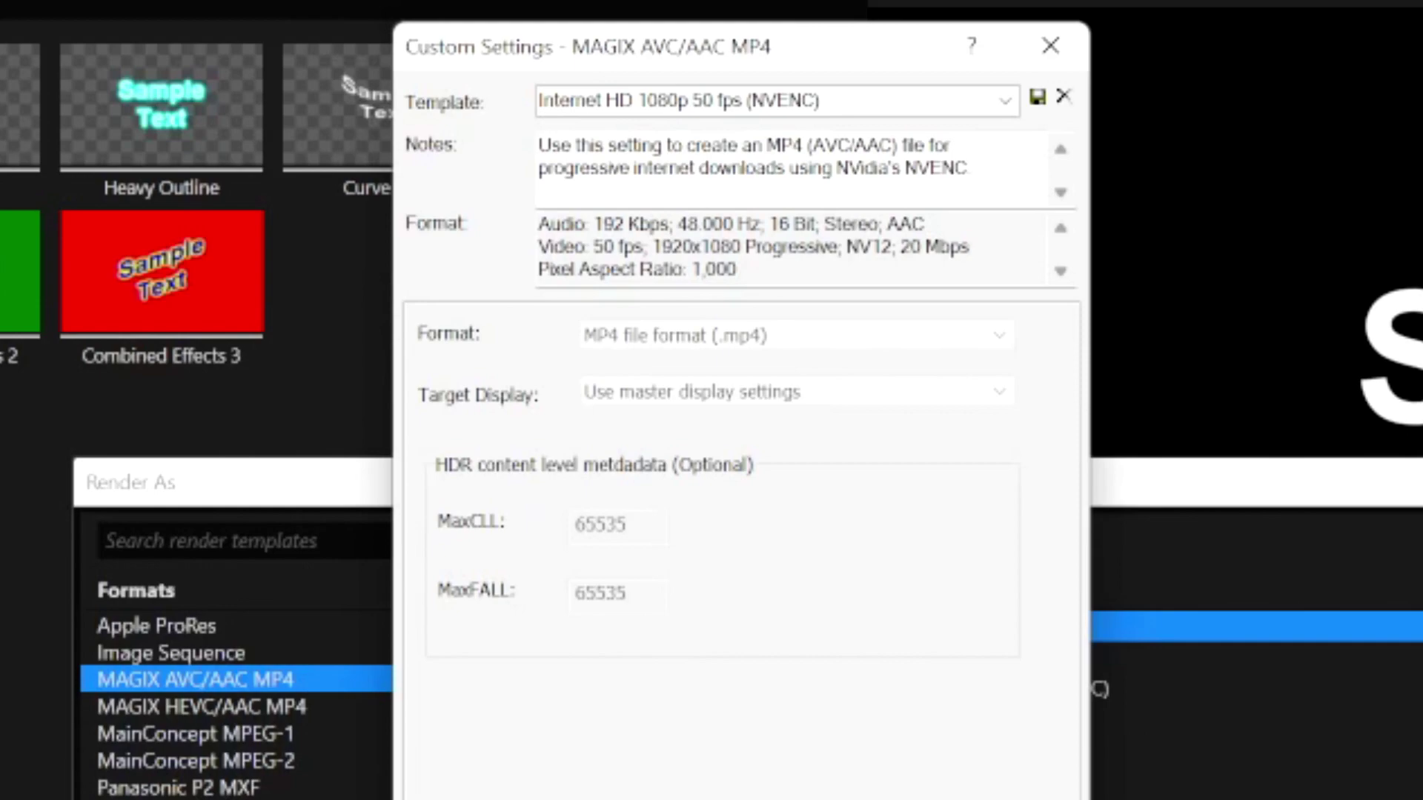
key("ctrl+Tab")
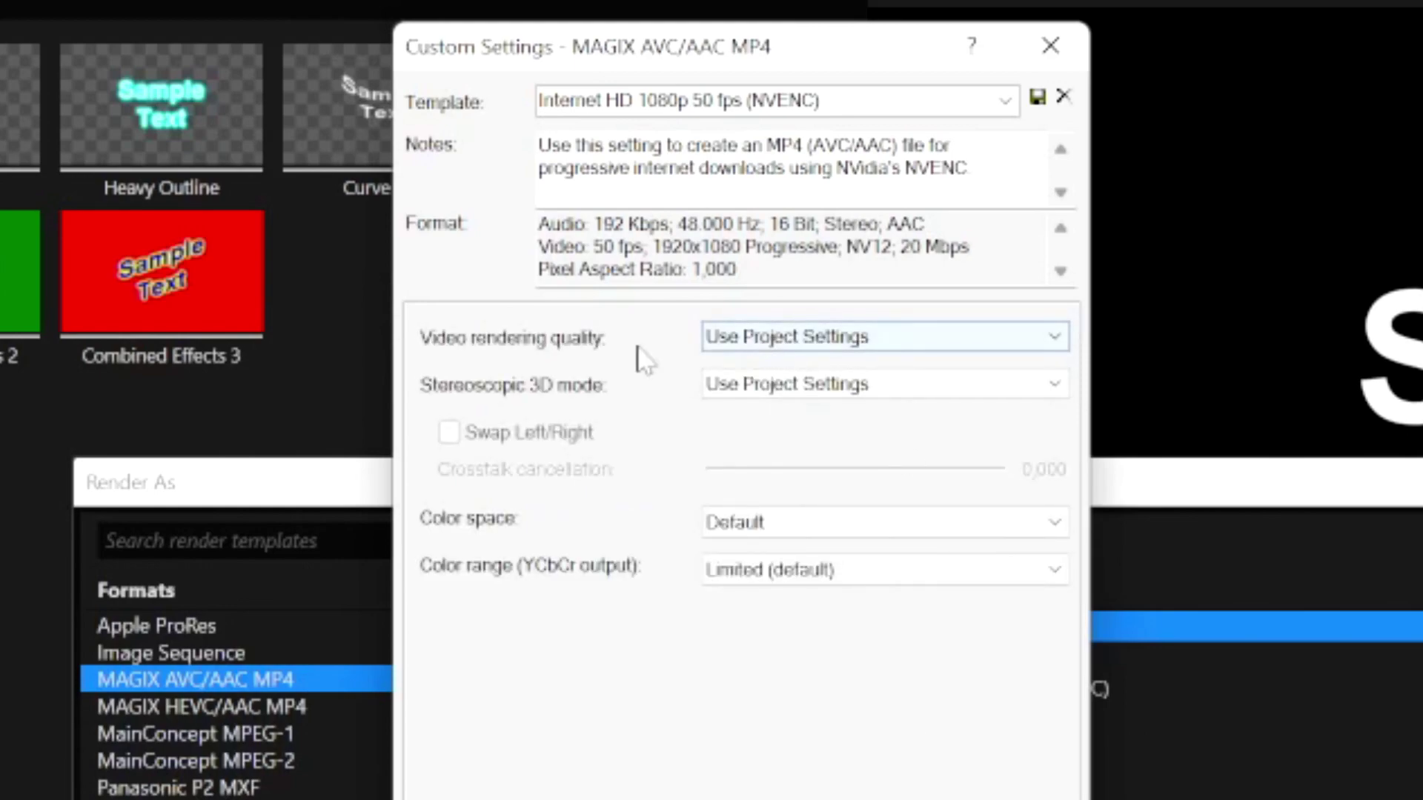
left_click(710, 347)
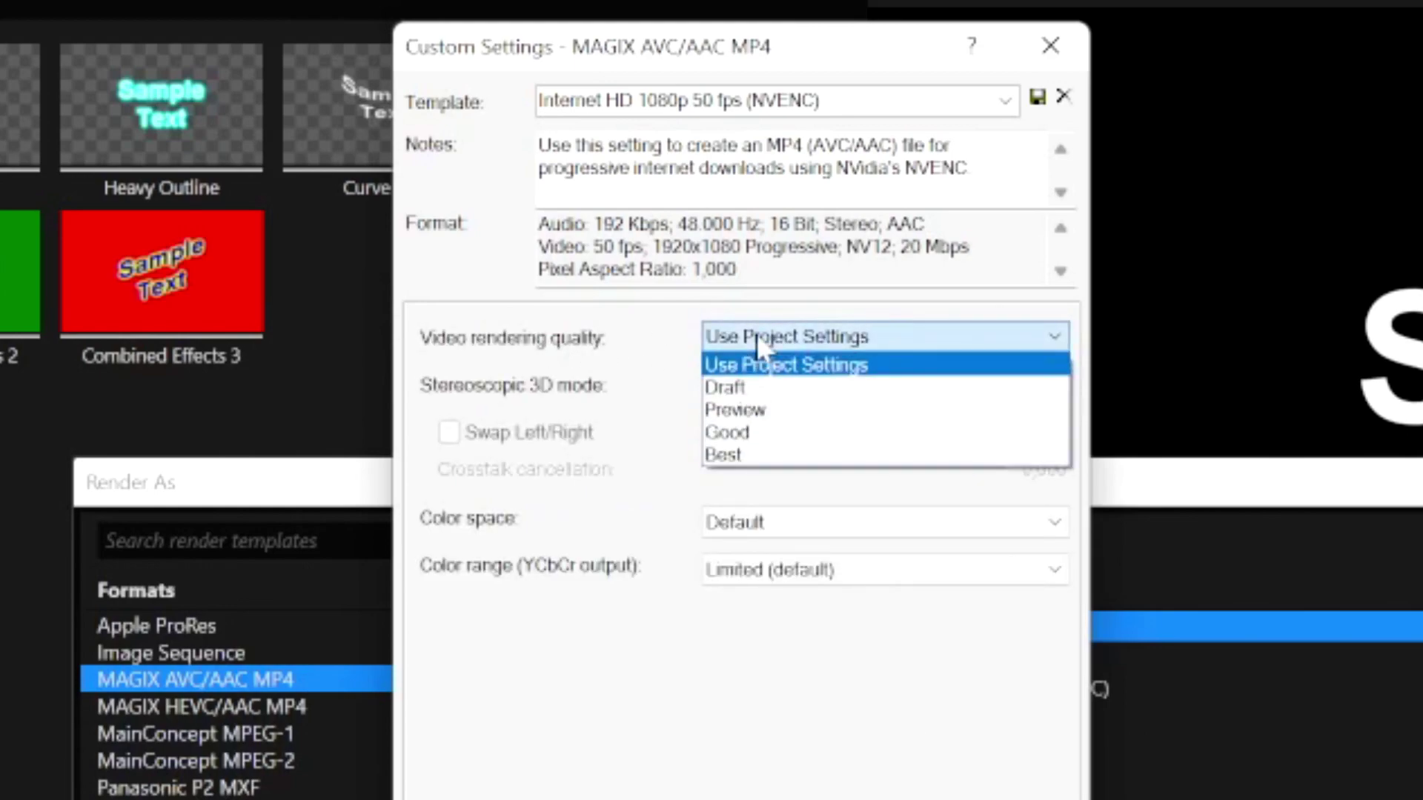
left_click(760, 457)
left_click(678, 101)
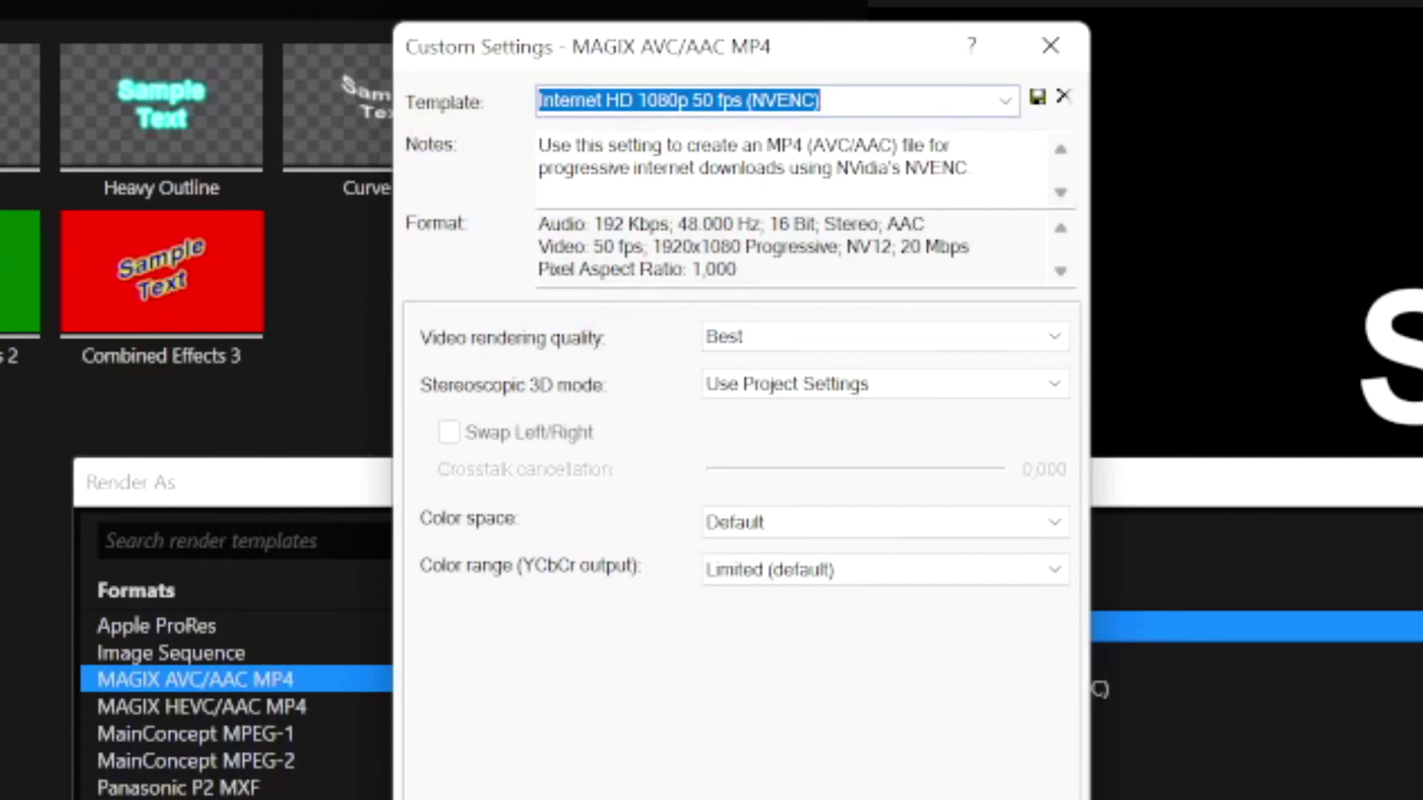
type("Render Faster")
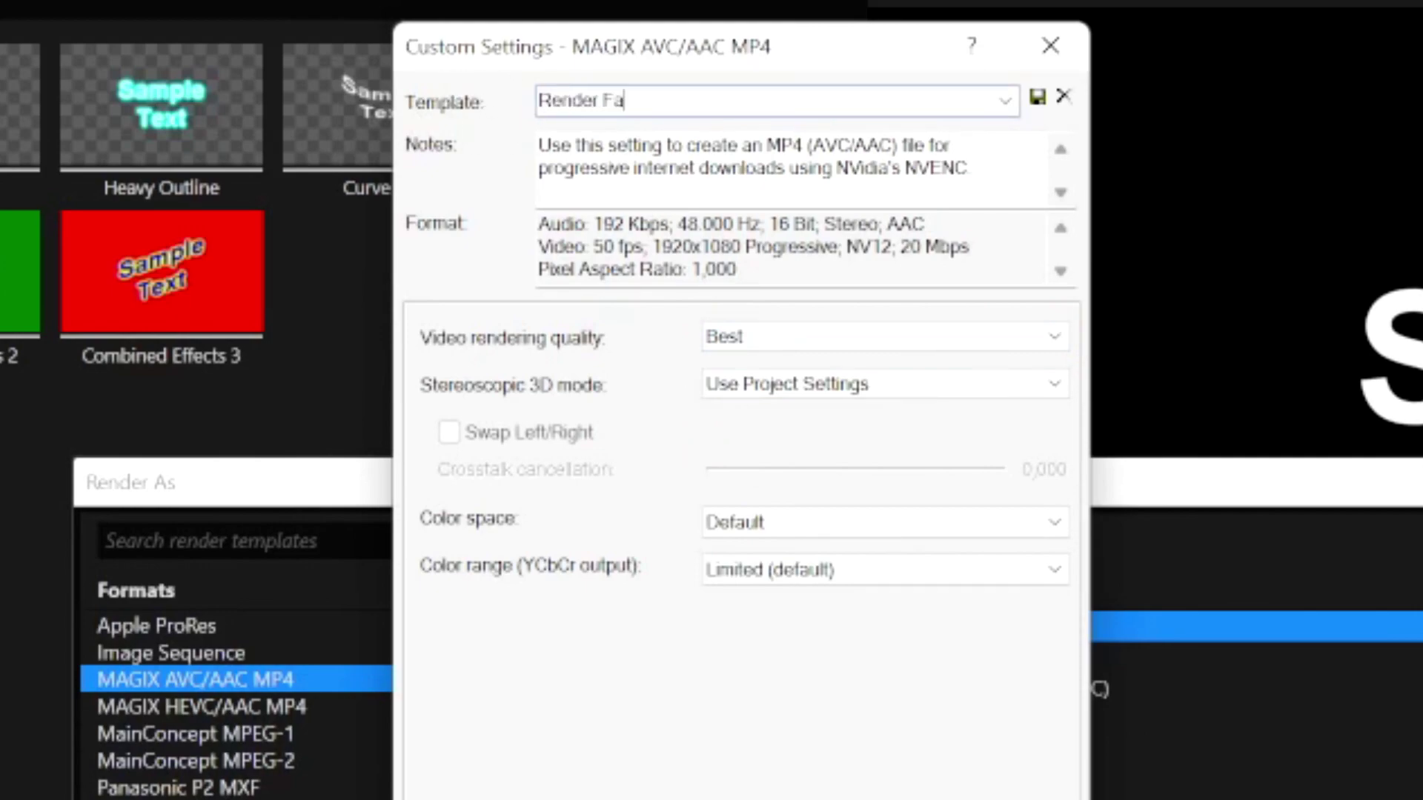
type(" (2x)")
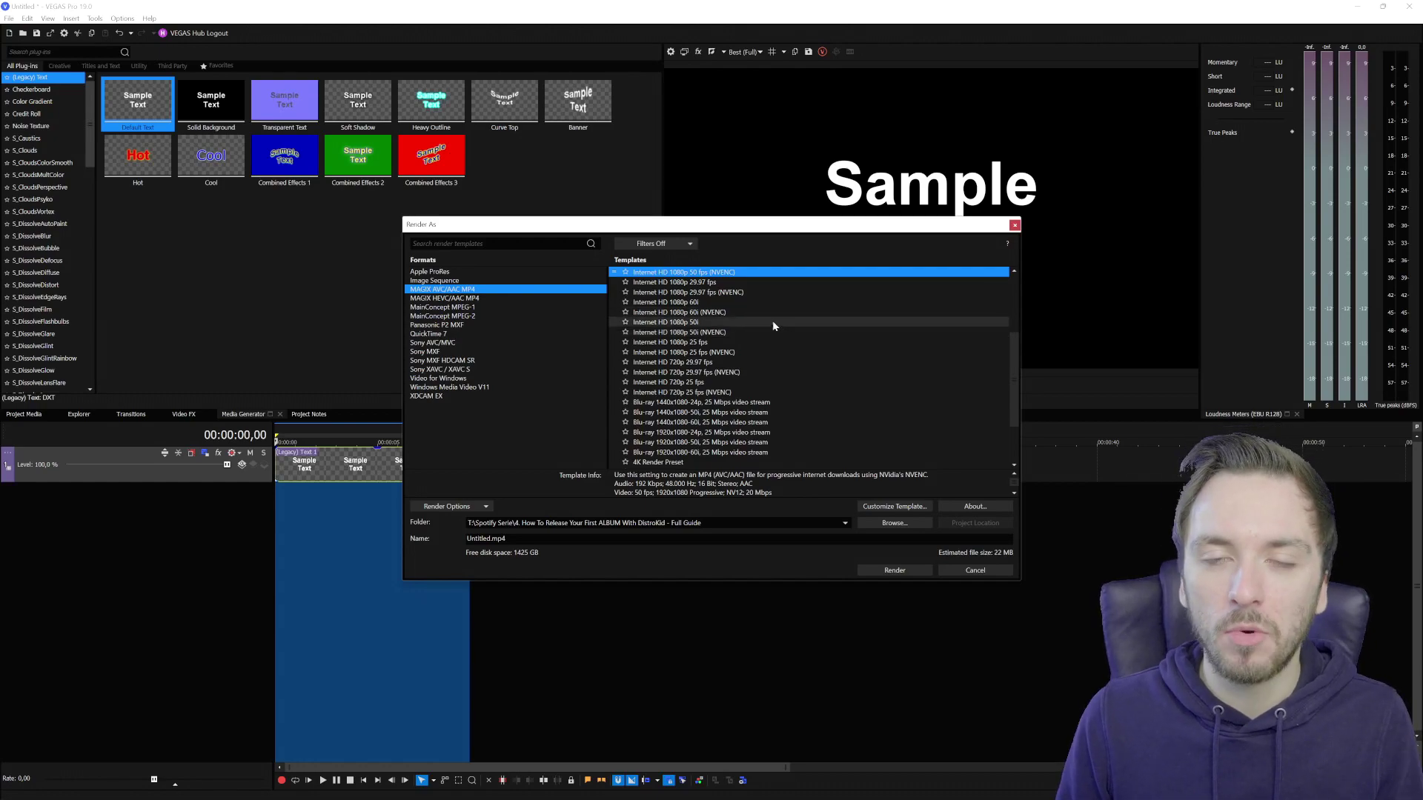
- Cancel the Render As dialog and zoom the timeline in and out around the Sample Text event
left_click(979, 572)
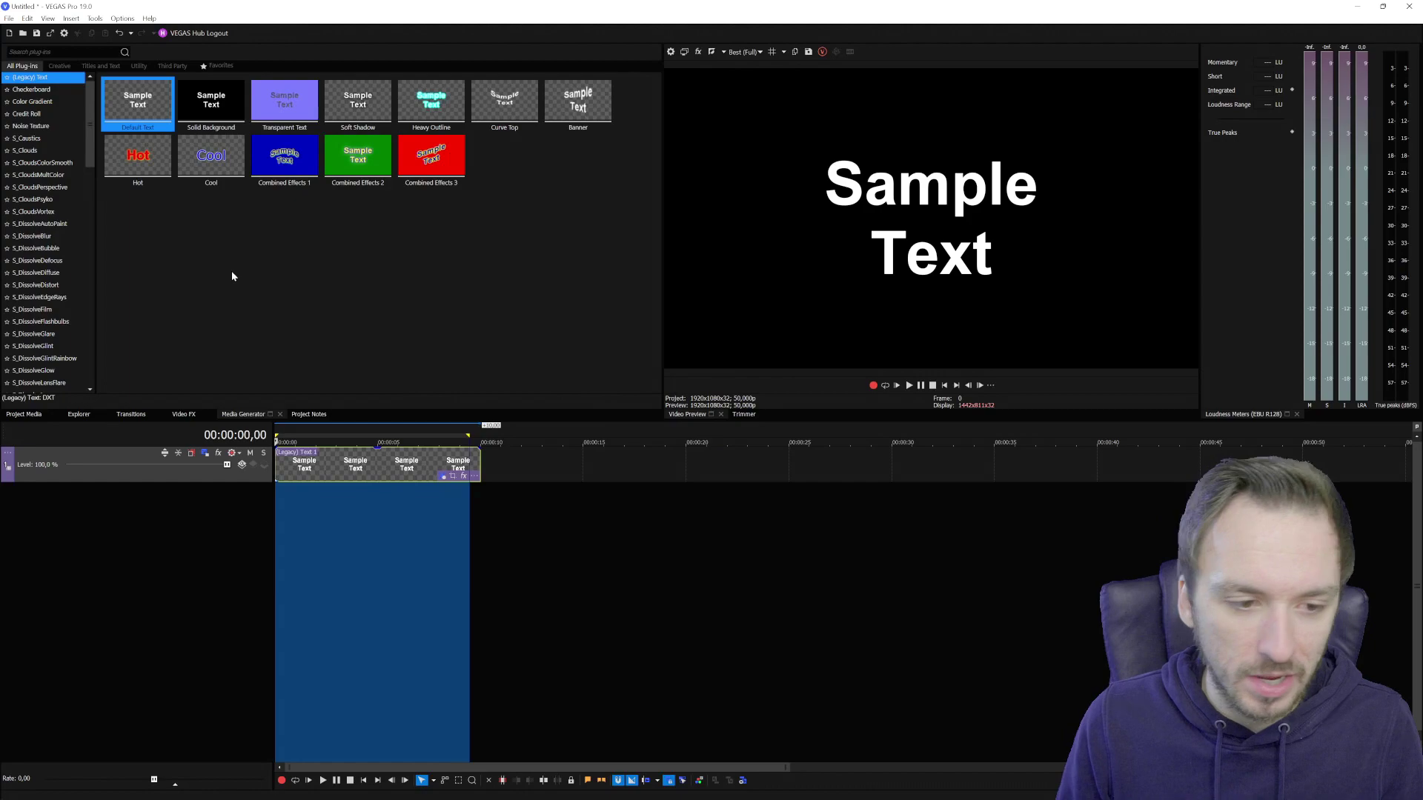
scroll(407, 431, "up", 5)
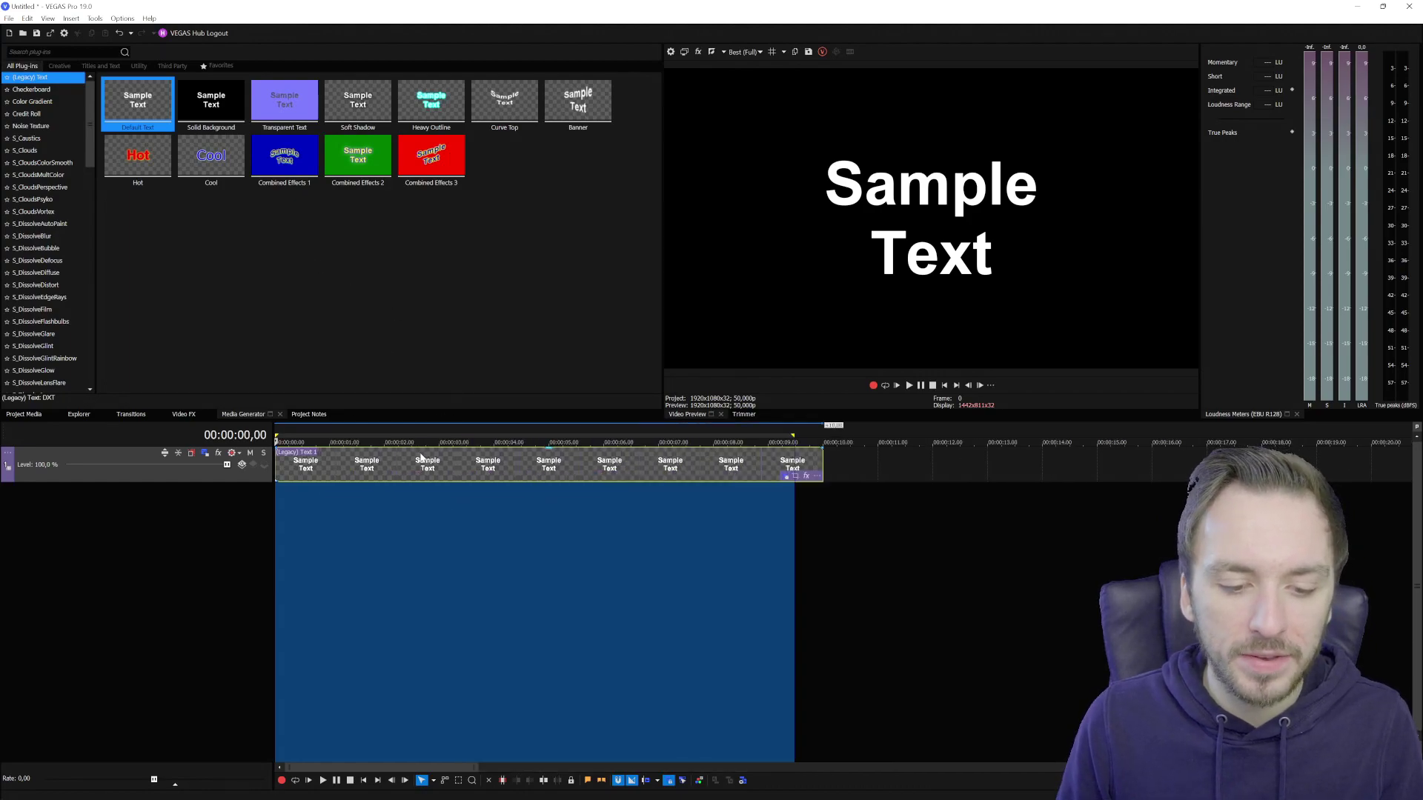
scroll(421, 457, "down", 3)
scroll(420, 455, "down", 1)
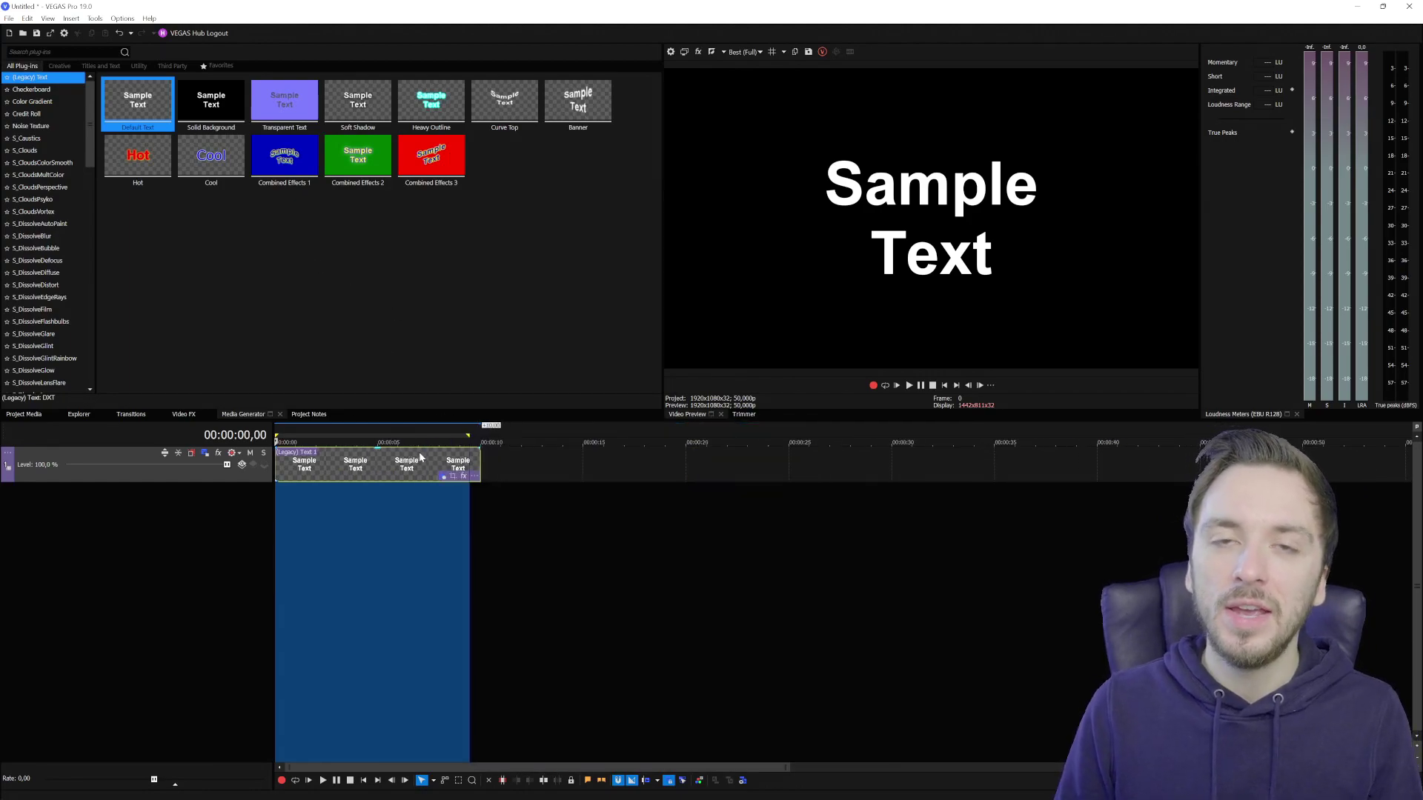
scroll(420, 455, "up", 3)
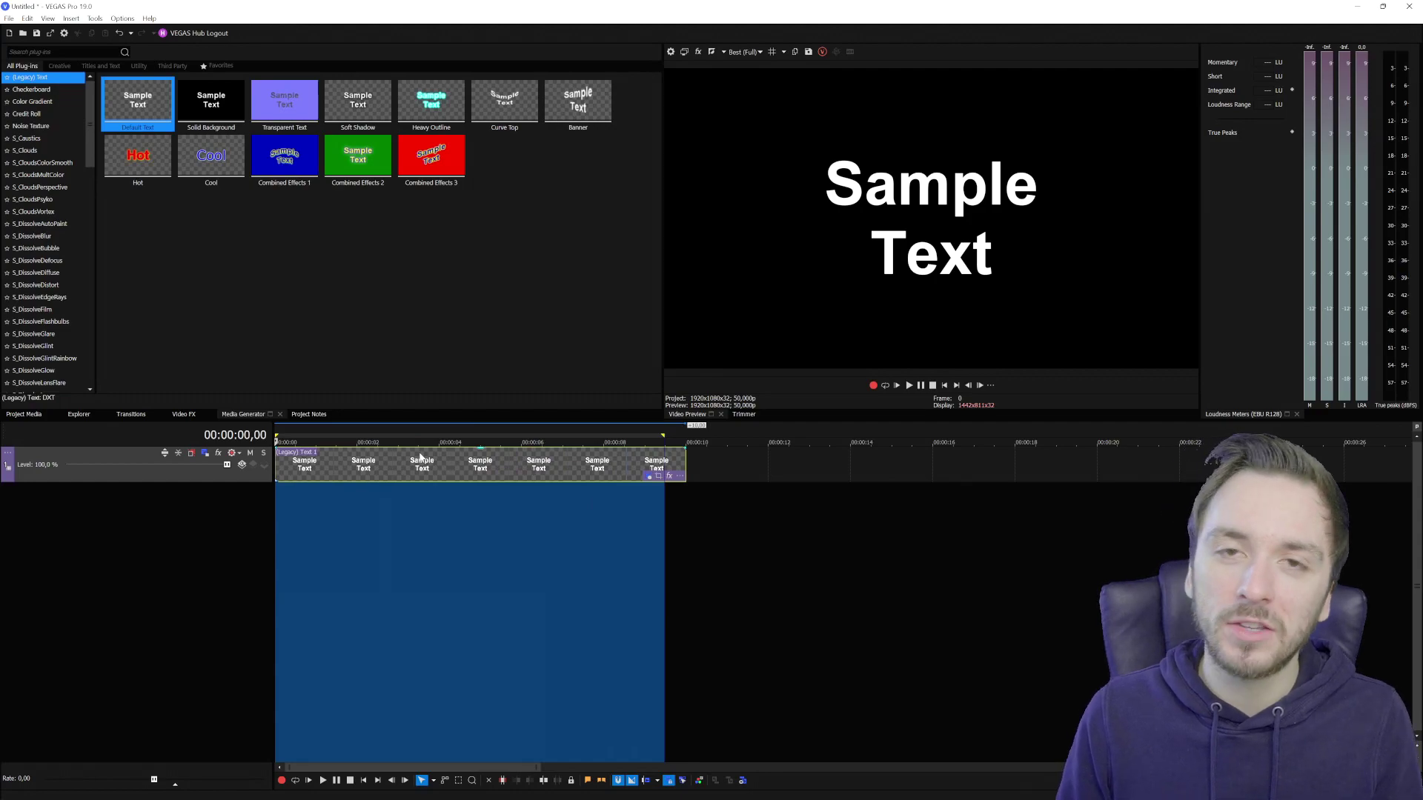